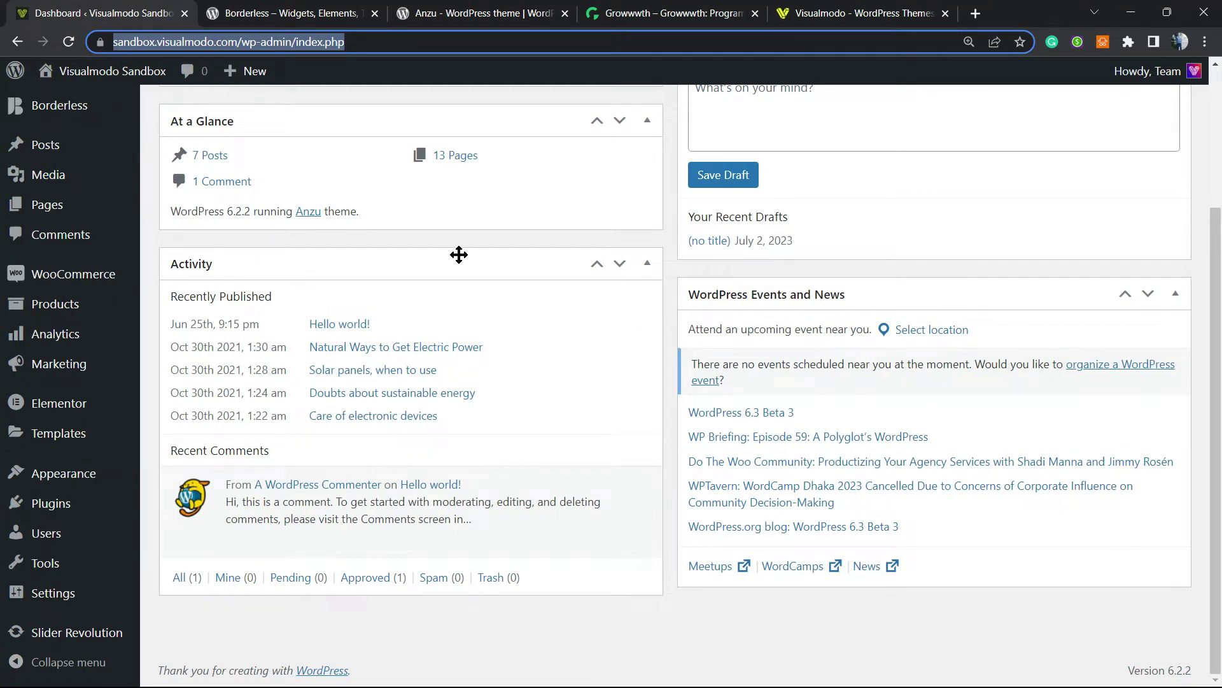
- Open the Electrician homepage in a new tab via Visit Site to view its navigation menu
{"action": "left_click", "coordinate": [389, 240]}
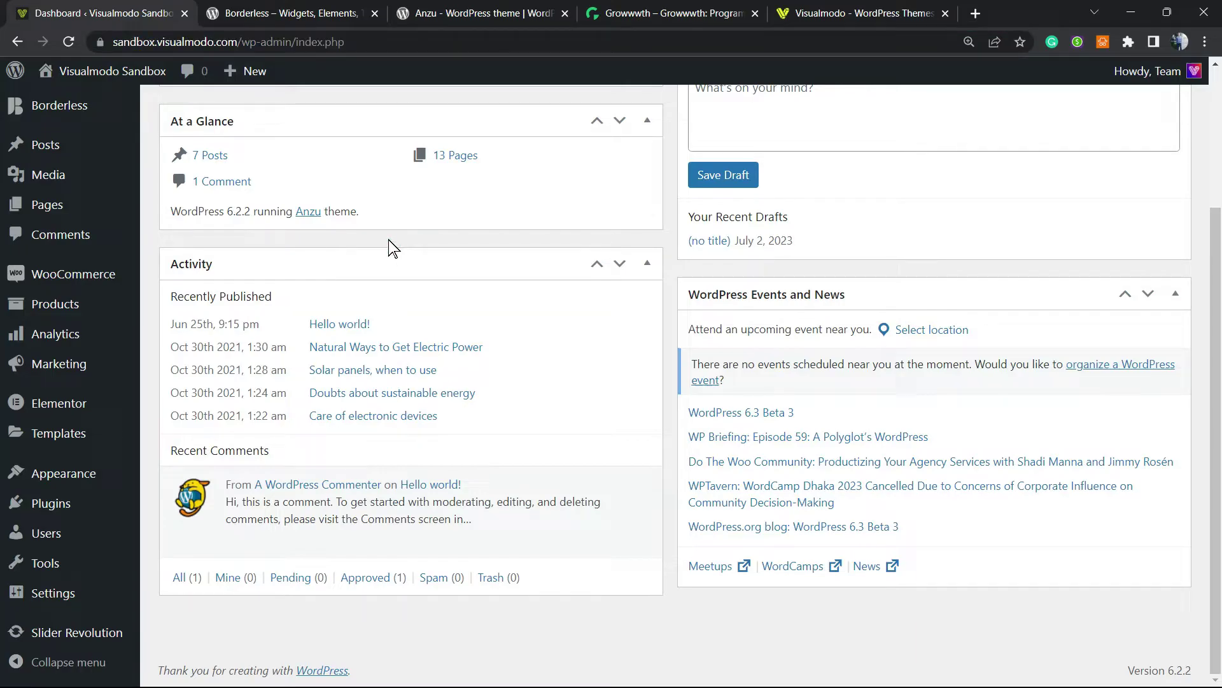
{"action": "mouse_move", "coordinate": [105, 77]}
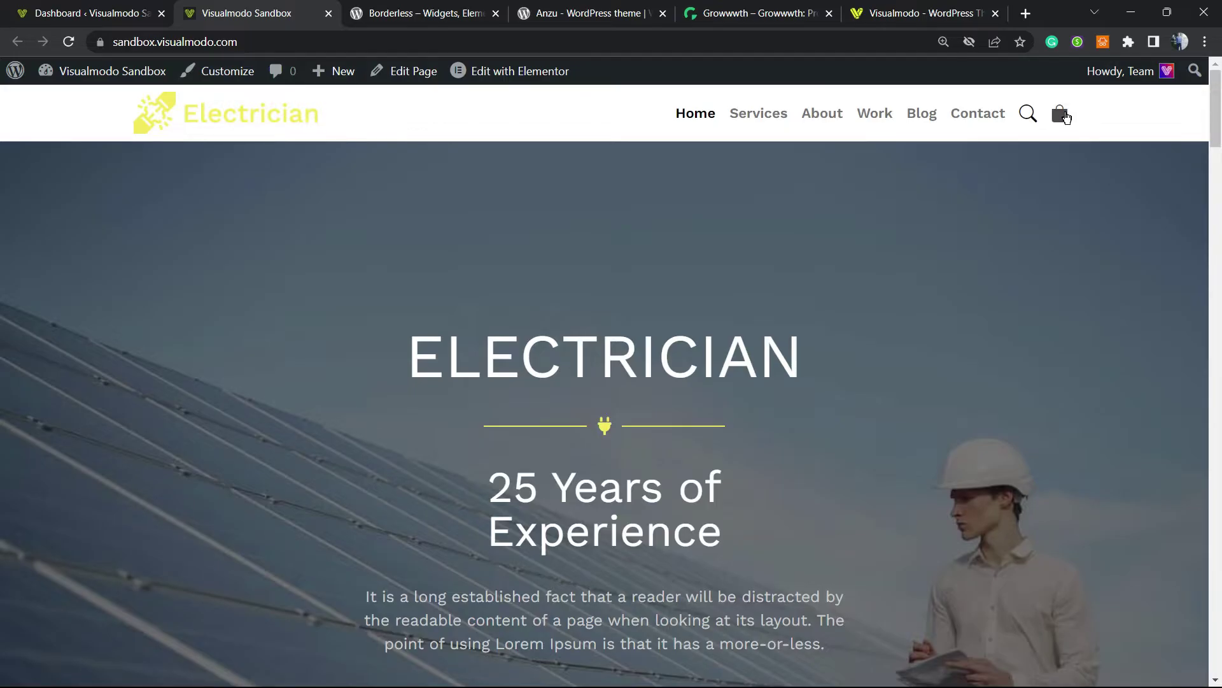
{"action": "left_click", "coordinate": [1010, 120]}
- Go from the admin dashboard to the Plugins Add New page
{"action": "left_click", "coordinate": [89, 13]}
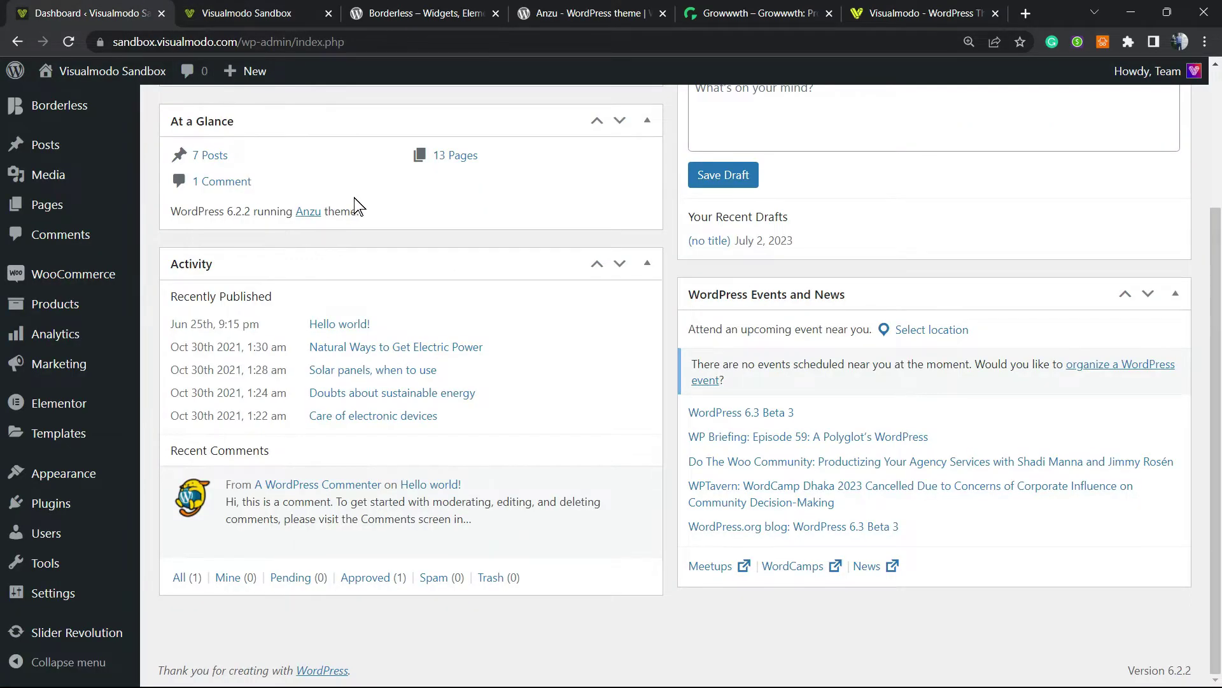
{"action": "scroll", "coordinate": [358, 207], "scroll_direction": "up", "scroll_amount": 3}
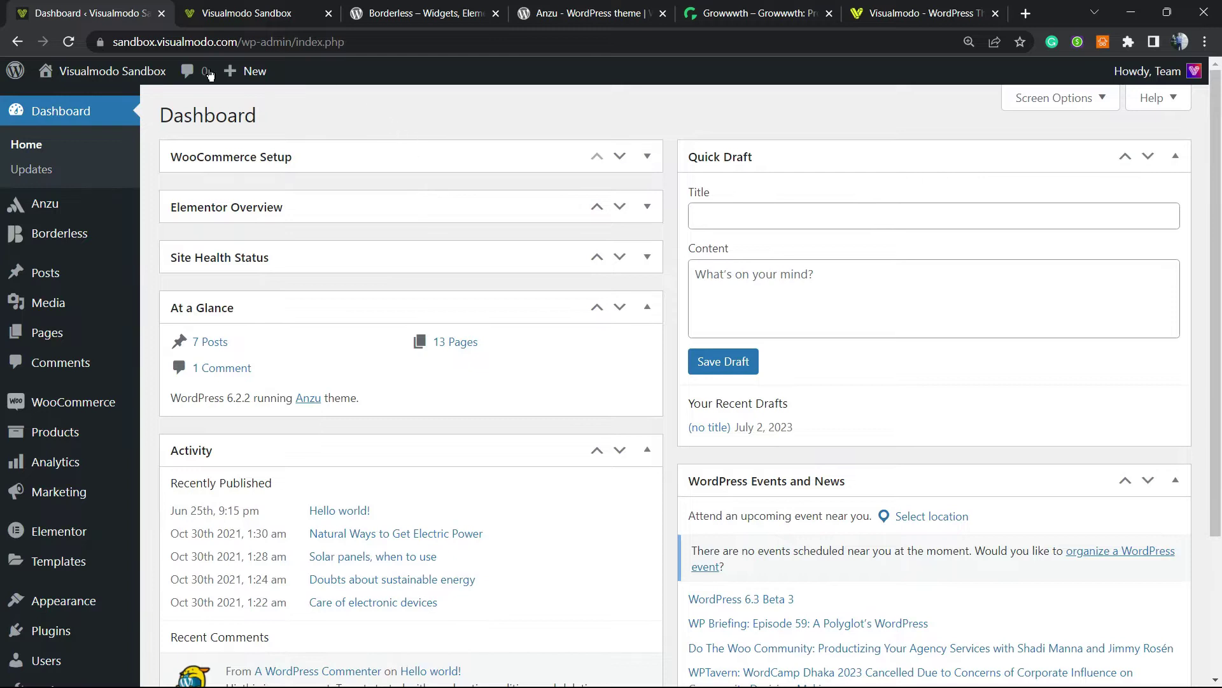
{"action": "mouse_move", "coordinate": [248, 70]}
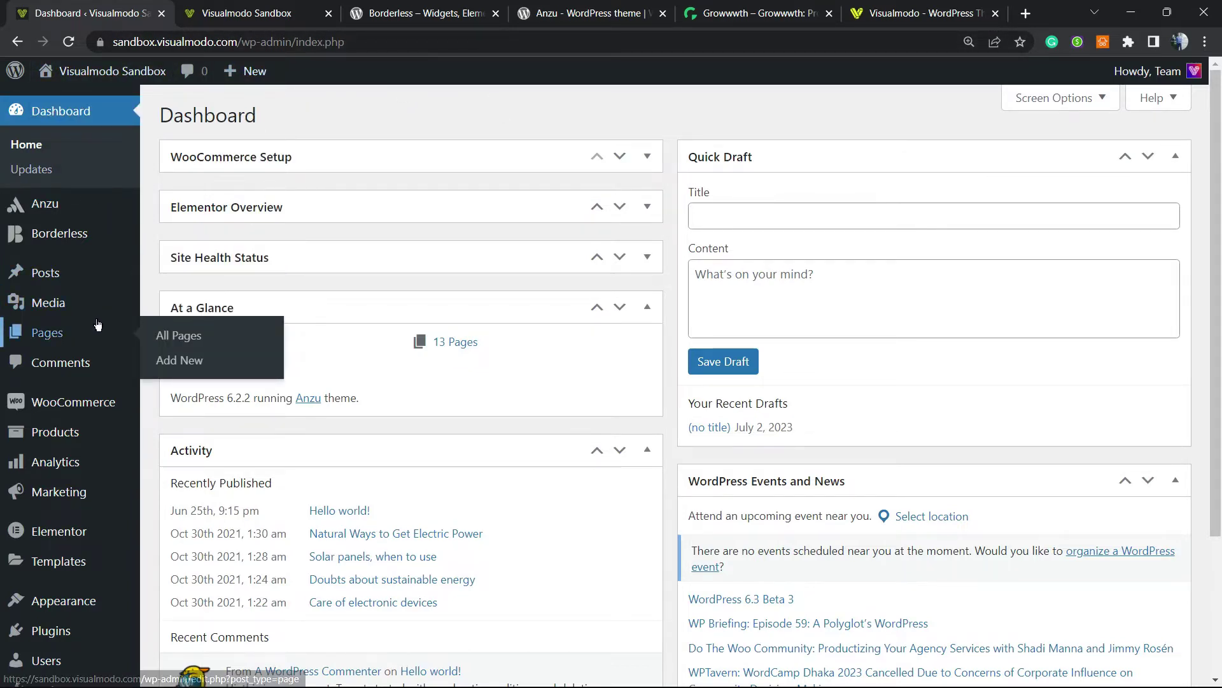
{"action": "scroll", "coordinate": [96, 331], "scroll_direction": "down", "scroll_amount": 3}
{"action": "mouse_move", "coordinate": [64, 503]}
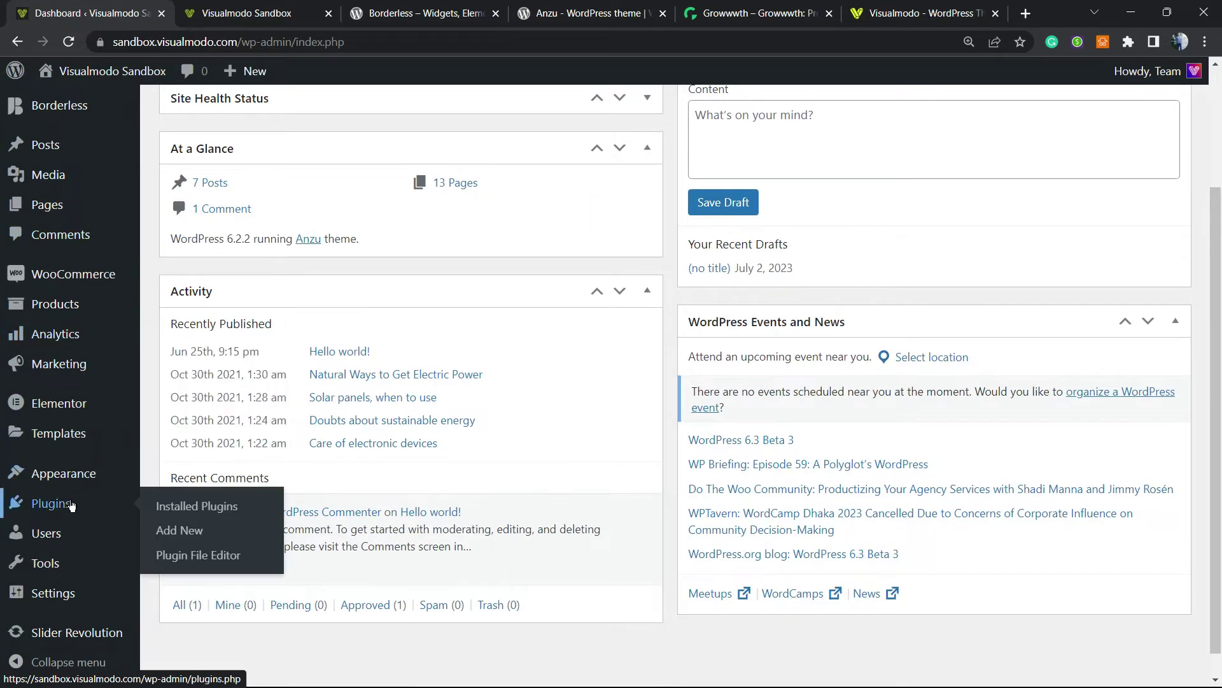
{"action": "left_click", "coordinate": [212, 536]}
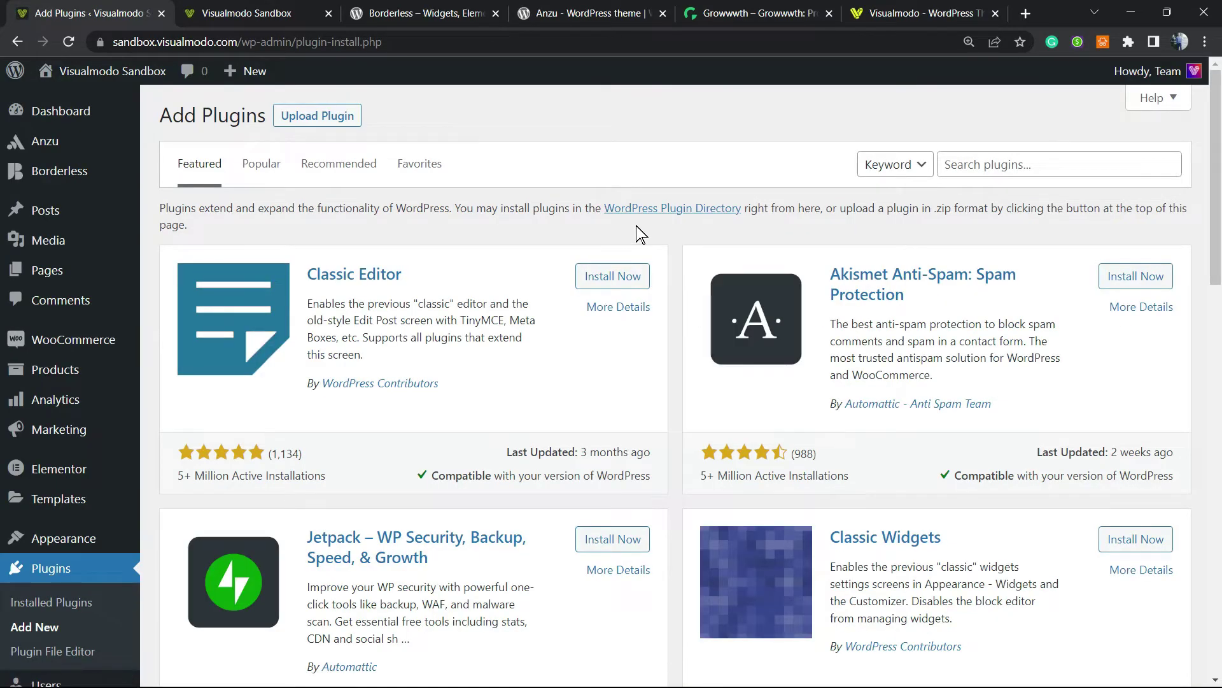
- Search plugins for 'Menu Image' and activate Menu Image, Icons made easy
{"action": "left_click", "coordinate": [890, 176]}
{"action": "left_click", "coordinate": [977, 161]}
{"action": "type", "text": "Menu Image"}
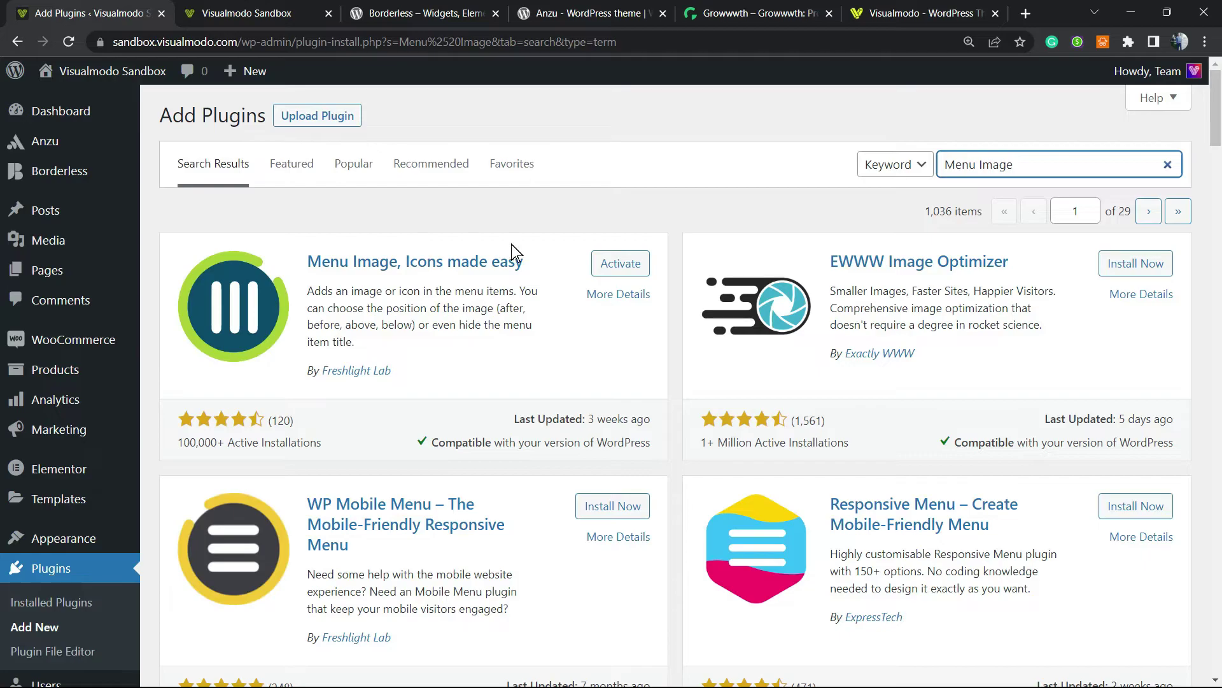
{"action": "left_click_drag", "start_coordinate": [621, 263], "coordinate": [602, 235]}
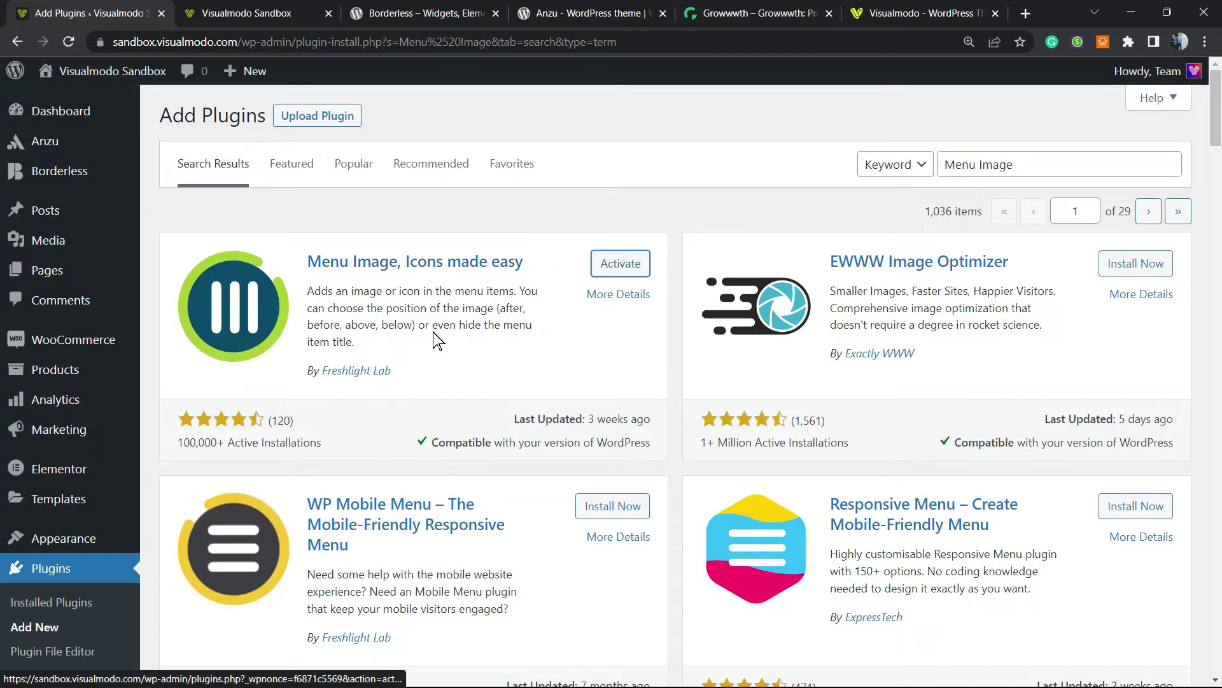
{"action": "left_click", "coordinate": [631, 267]}
{"action": "left_click", "coordinate": [616, 267]}
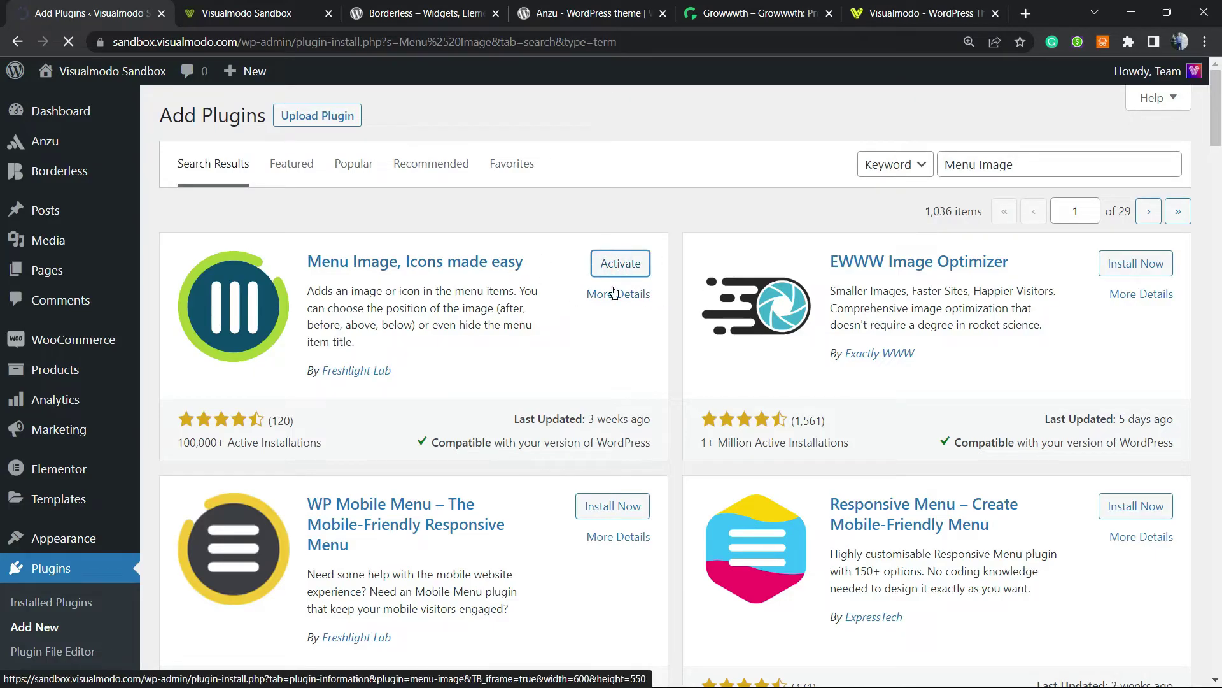
{"action": "left_click", "coordinate": [623, 270]}
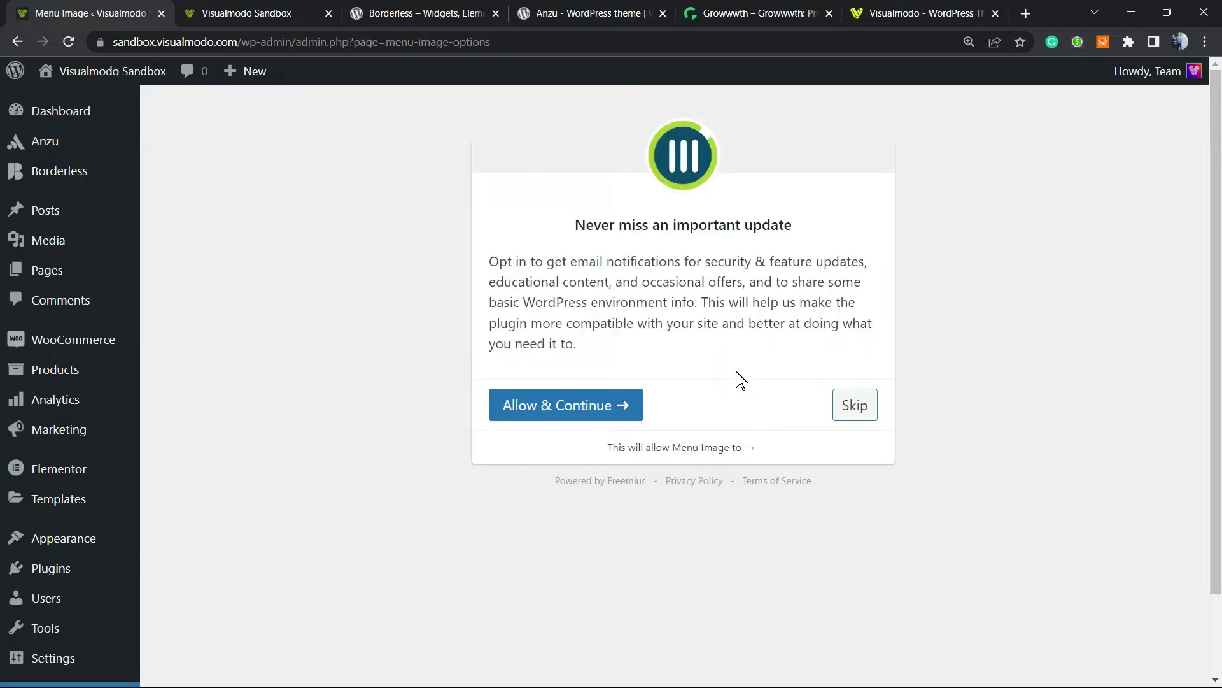
- Skip the update opt-in and review Menu Image Settings: hover images on, sizes 24x24, 36x36, 48x48
{"action": "left_click", "coordinate": [853, 408]}
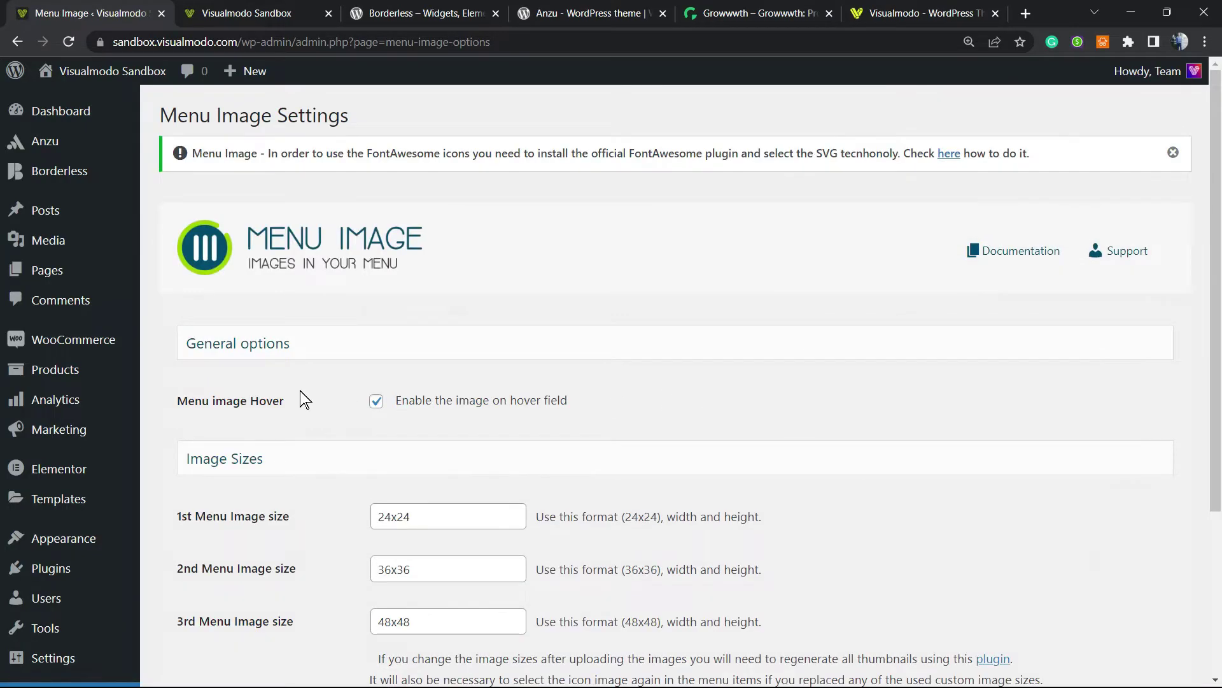
{"action": "scroll", "coordinate": [347, 407], "scroll_direction": "down", "scroll_amount": 3}
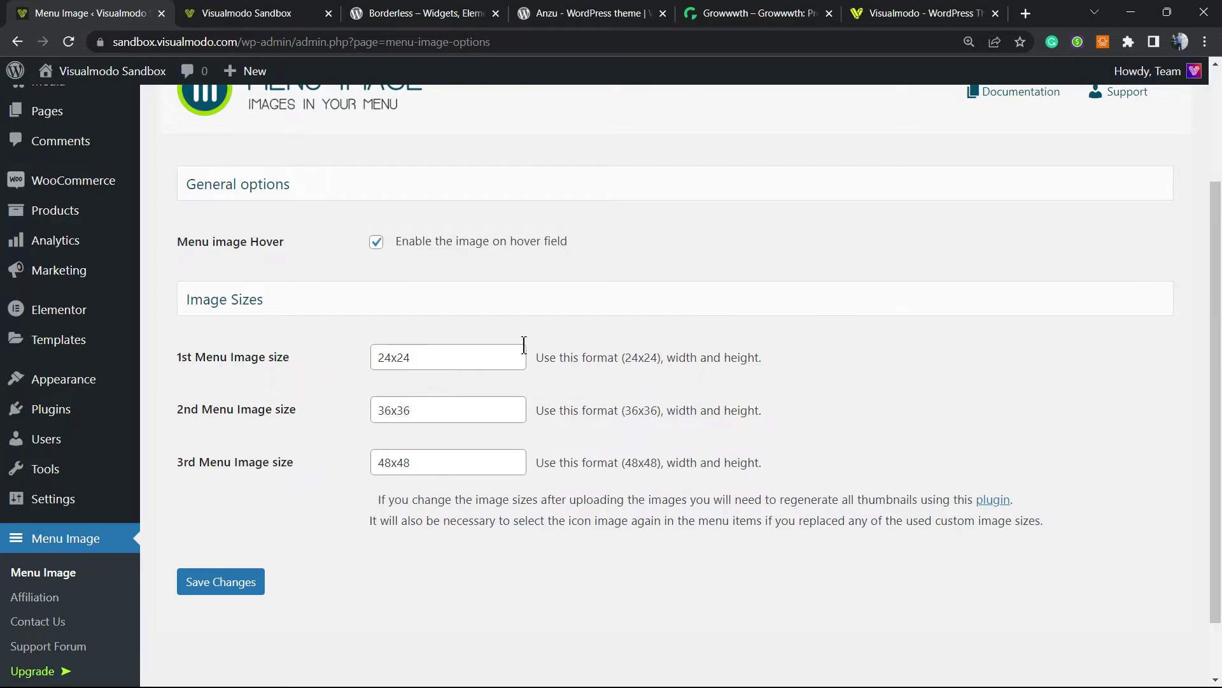
{"action": "mouse_move", "coordinate": [90, 377]}
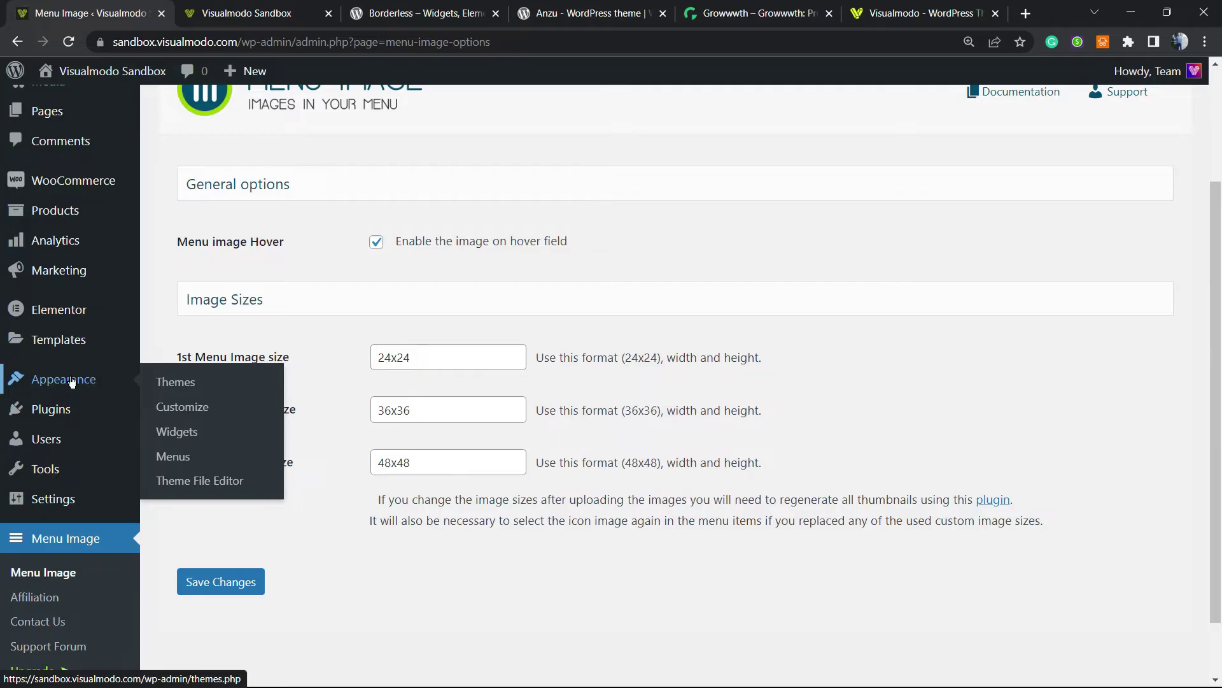
- Open Appearance > Menus and compare it against the live site's menu and Blog page
{"action": "scroll", "coordinate": [70, 379], "scroll_direction": "up", "scroll_amount": 3}
{"action": "scroll", "coordinate": [19, 255], "scroll_direction": "down", "scroll_amount": 3}
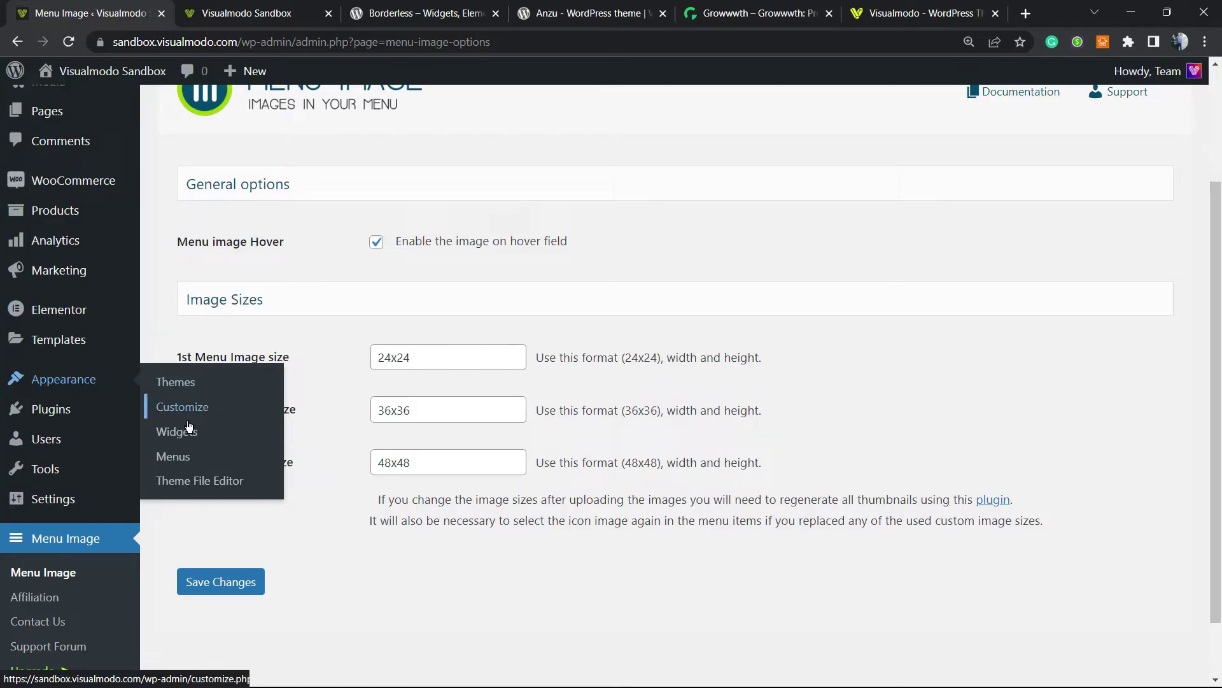
{"action": "left_click", "coordinate": [193, 457]}
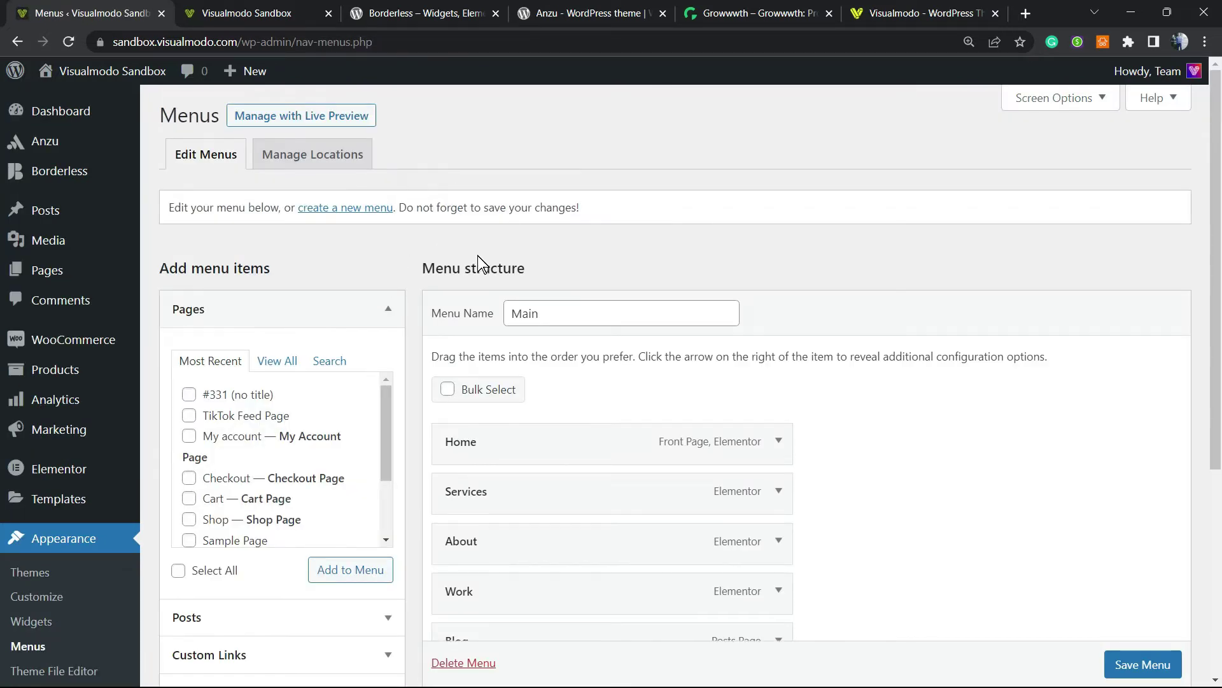
{"action": "left_click", "coordinate": [254, 14]}
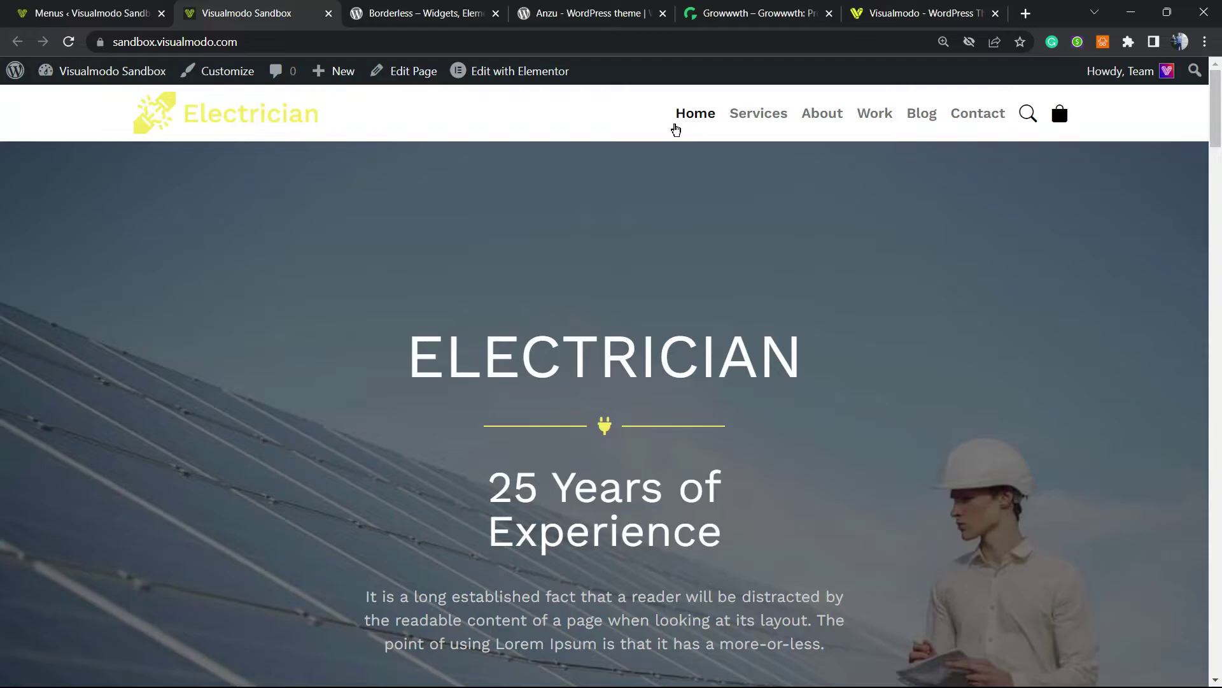
{"action": "left_click", "coordinate": [940, 126]}
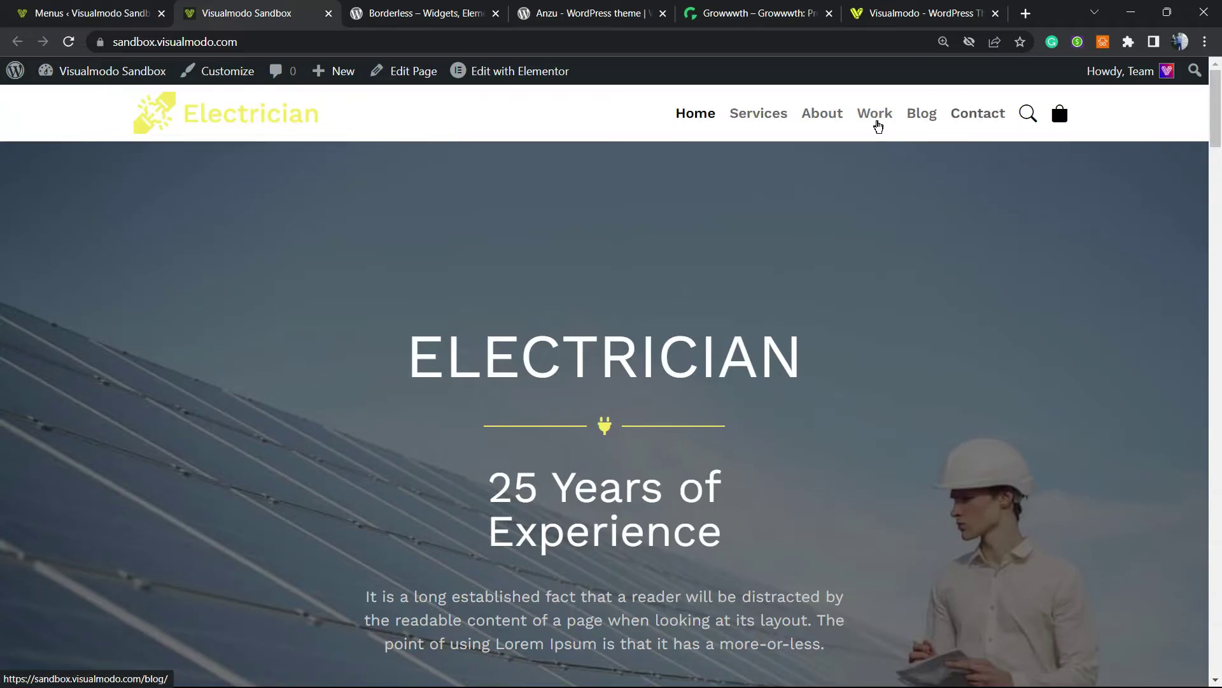
- Return to the Main menu editor listing Home, Services, About, Work, Blog and Contact
{"action": "left_click", "coordinate": [89, 13]}
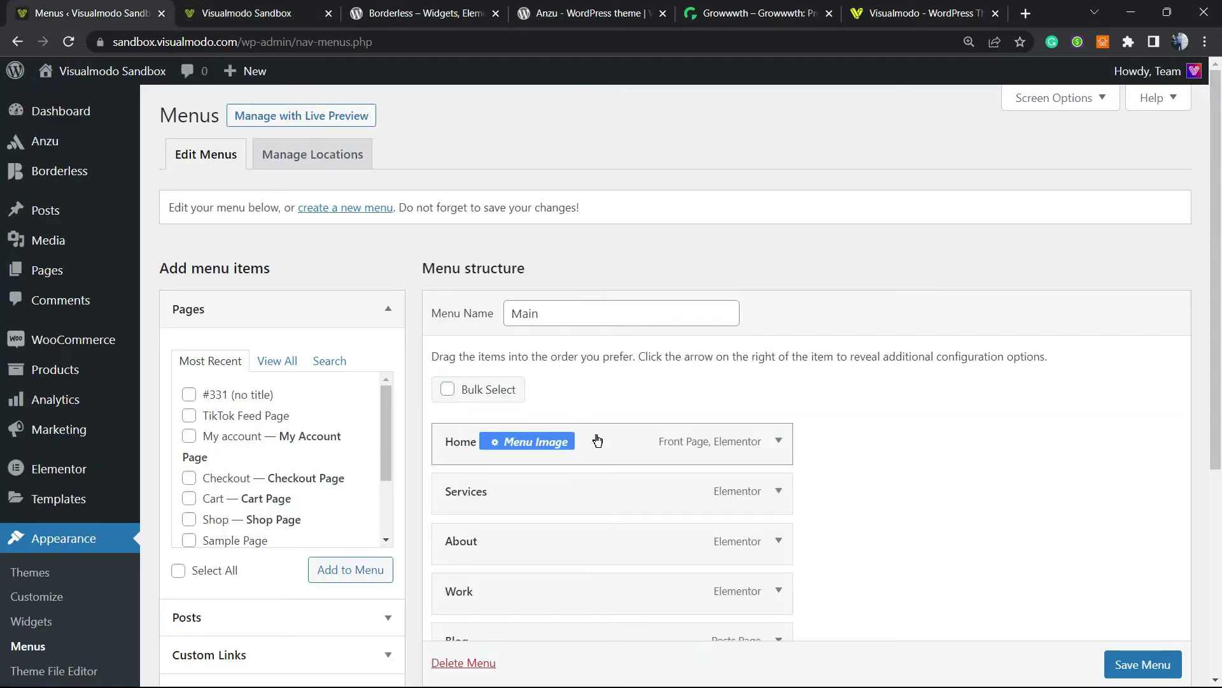
{"action": "scroll", "coordinate": [595, 439], "scroll_direction": "down", "scroll_amount": 5}
{"action": "scroll", "coordinate": [292, 338], "scroll_direction": "up", "scroll_amount": 2}
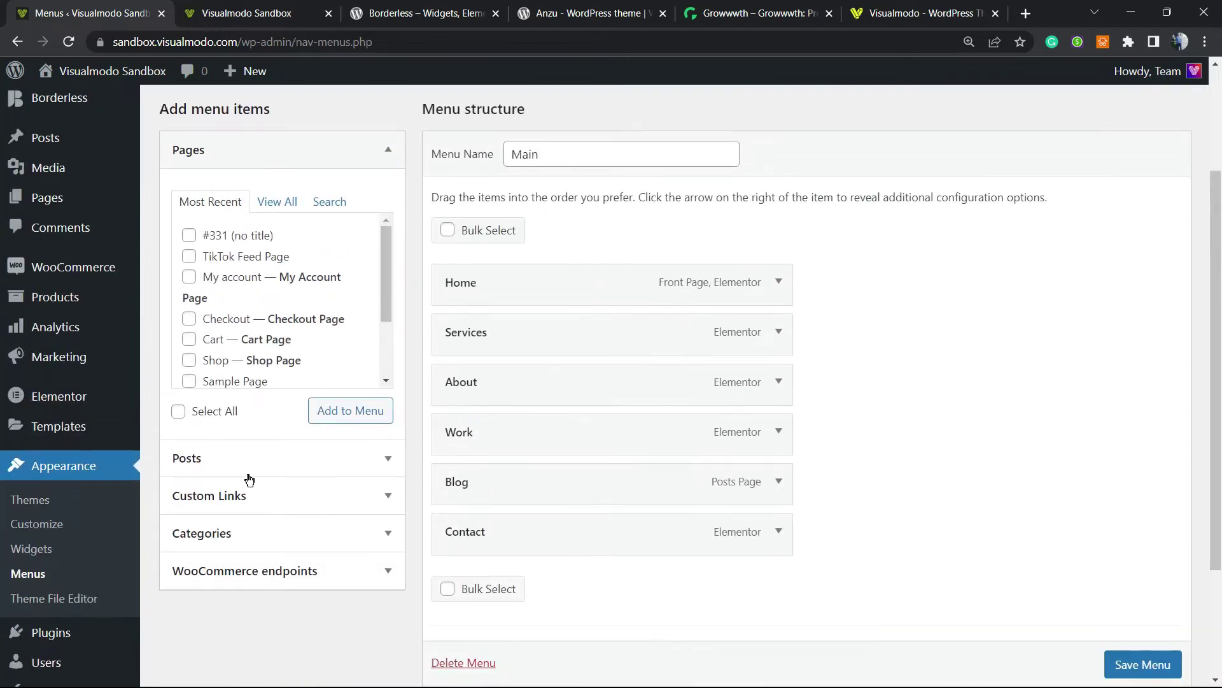
{"action": "scroll", "coordinate": [259, 491], "scroll_direction": "down", "scroll_amount": 3}
{"action": "scroll", "coordinate": [197, 274], "scroll_direction": "up", "scroll_amount": 5}
{"action": "triple_click", "coordinate": [216, 268]}
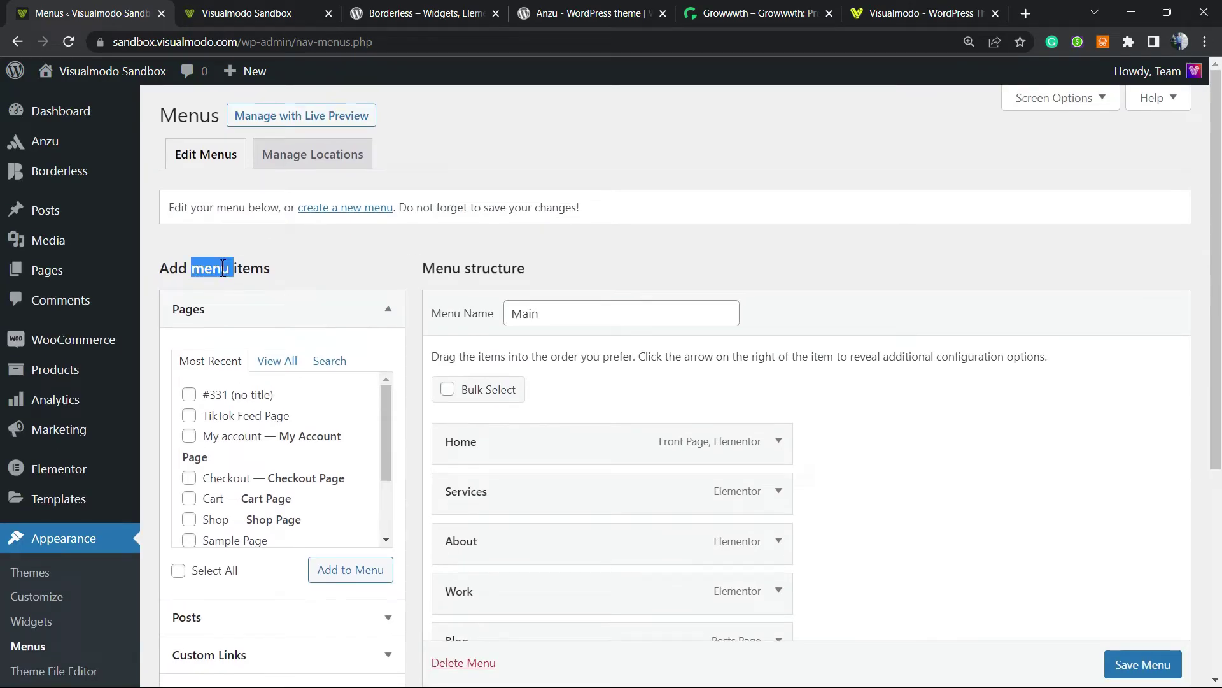
{"action": "scroll", "coordinate": [285, 306], "scroll_direction": "down", "scroll_amount": 2}
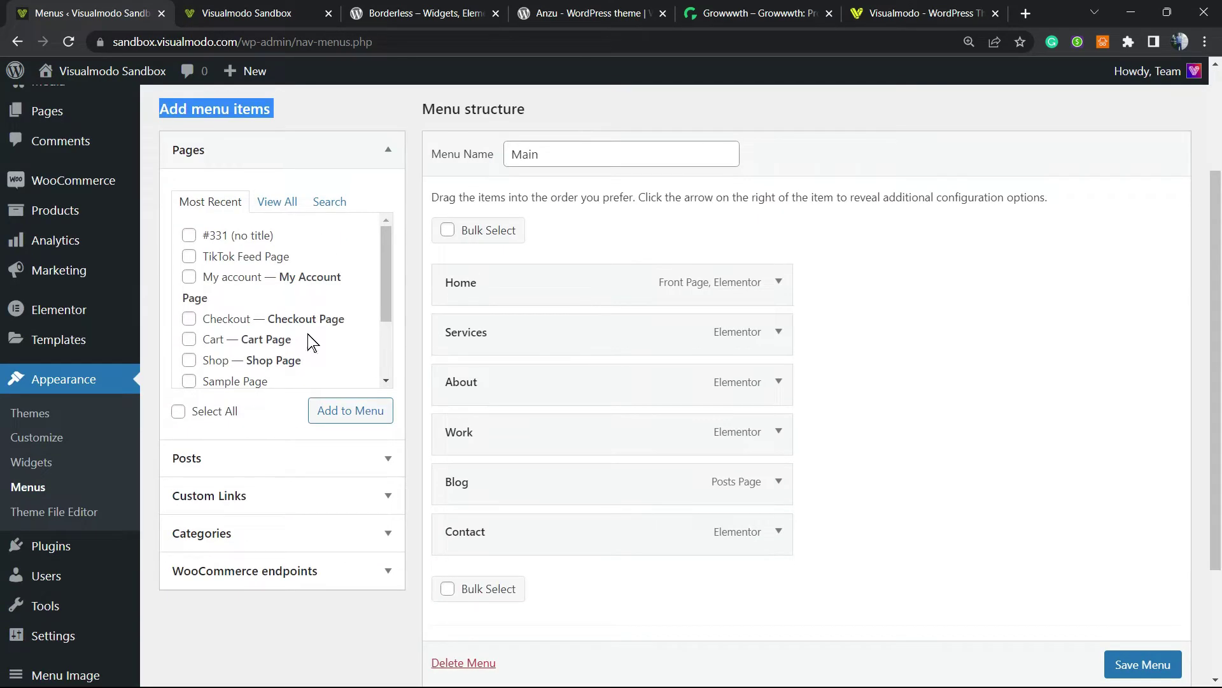
- Expand Custom Links and copy the Twitter profile address from the Visualmodo site footer
{"action": "left_click", "coordinate": [252, 503]}
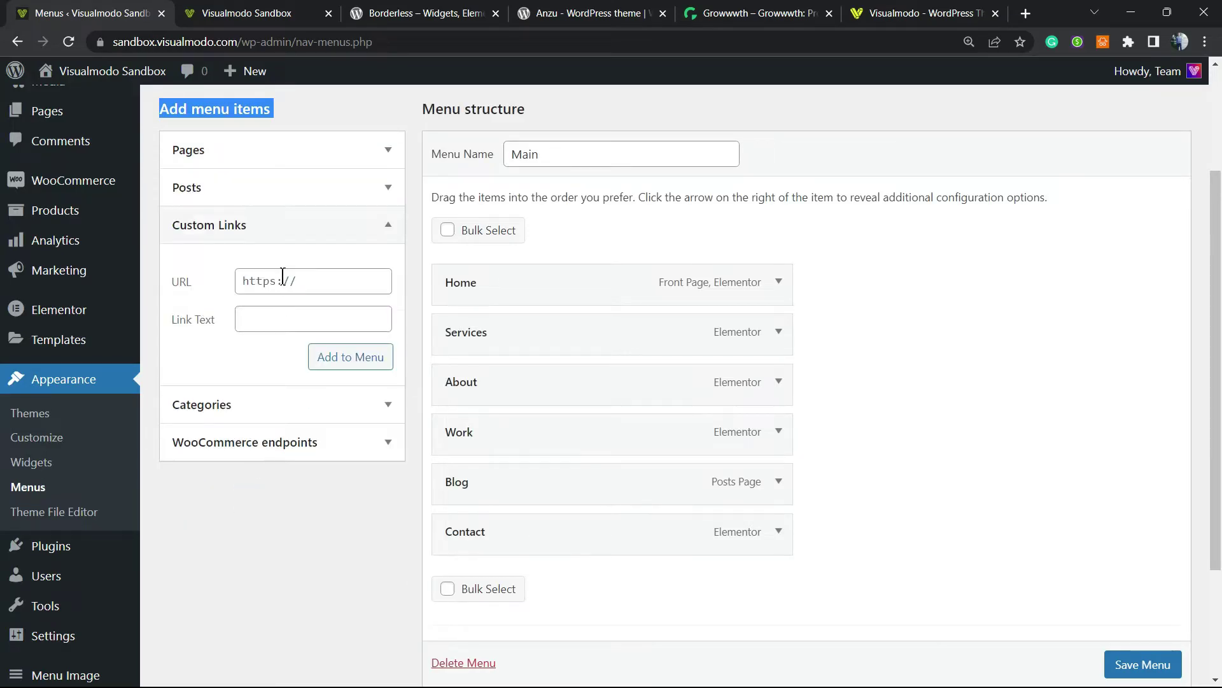
{"action": "left_click", "coordinate": [284, 313]}
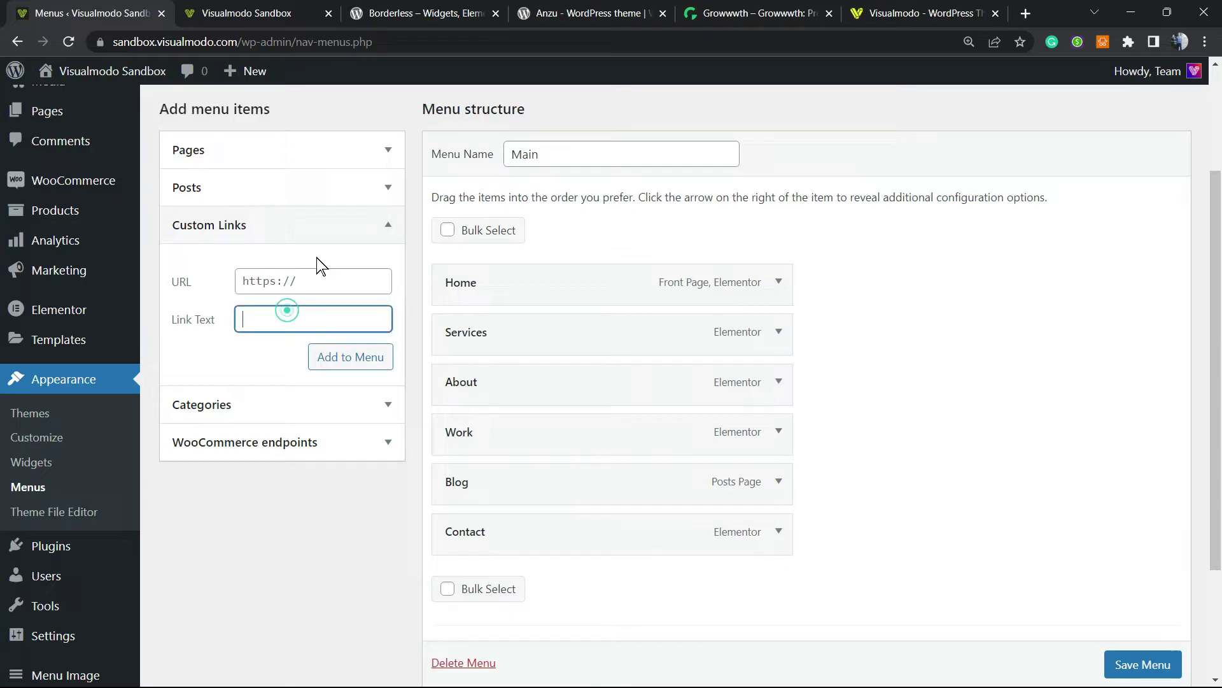
{"action": "left_click", "coordinate": [755, 13]}
{"action": "left_click", "coordinate": [923, 13]}
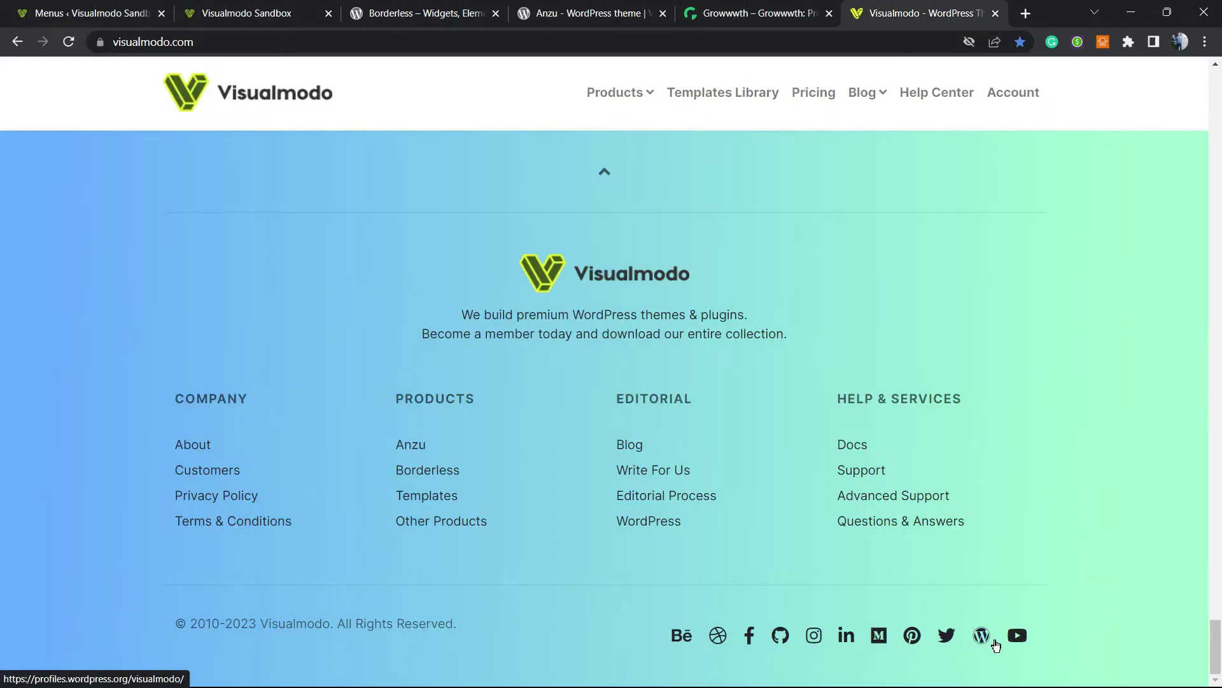
{"action": "right_click", "coordinate": [950, 638]}
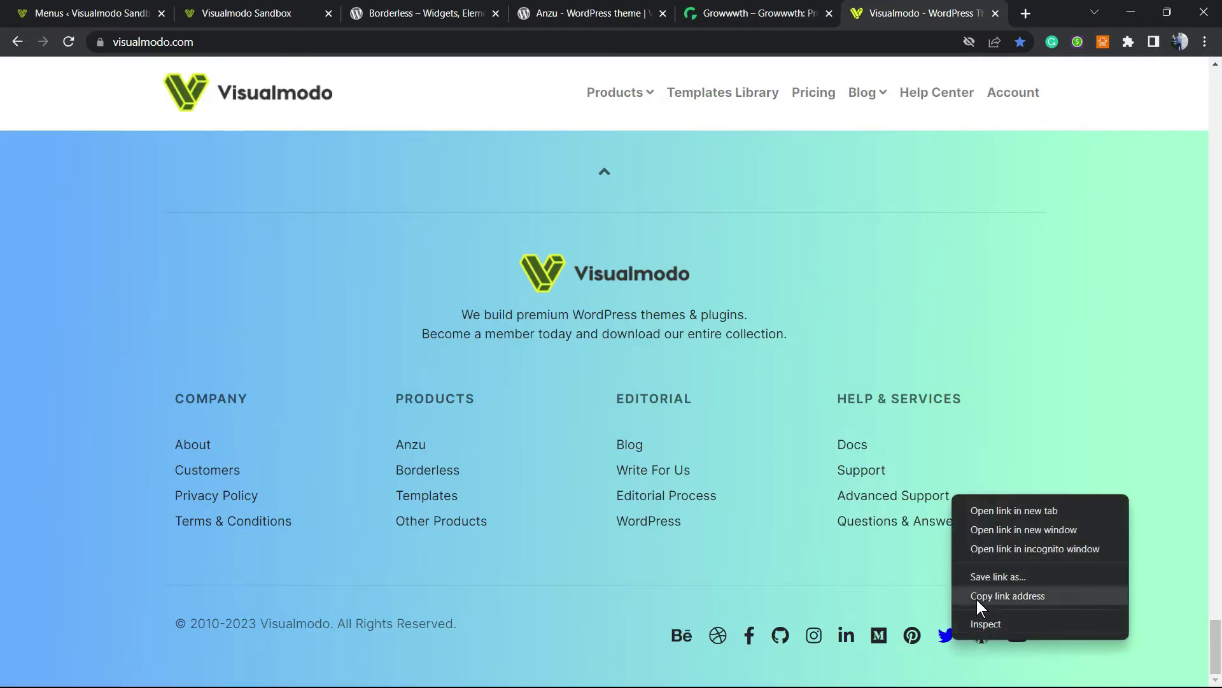
{"action": "left_click", "coordinate": [979, 510]}
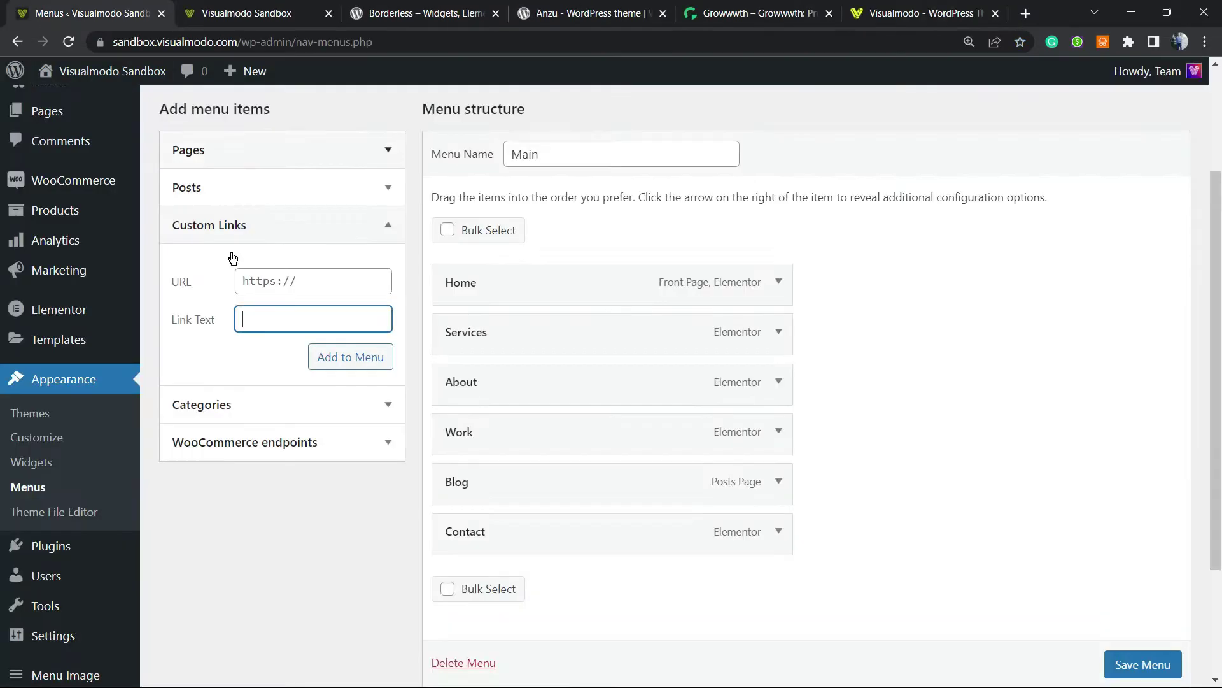
- Paste the Twitter URL, label the link 'Twitter', and add it to the Main menu
{"action": "left_click", "coordinate": [290, 274]}
{"action": "key", "text": "ctrl+a"}
{"action": "type", "text": "https://www.twitter.com/visualmodo"}
{"action": "triple_click", "coordinate": [313, 270]}
{"action": "left_click", "coordinate": [247, 275]}
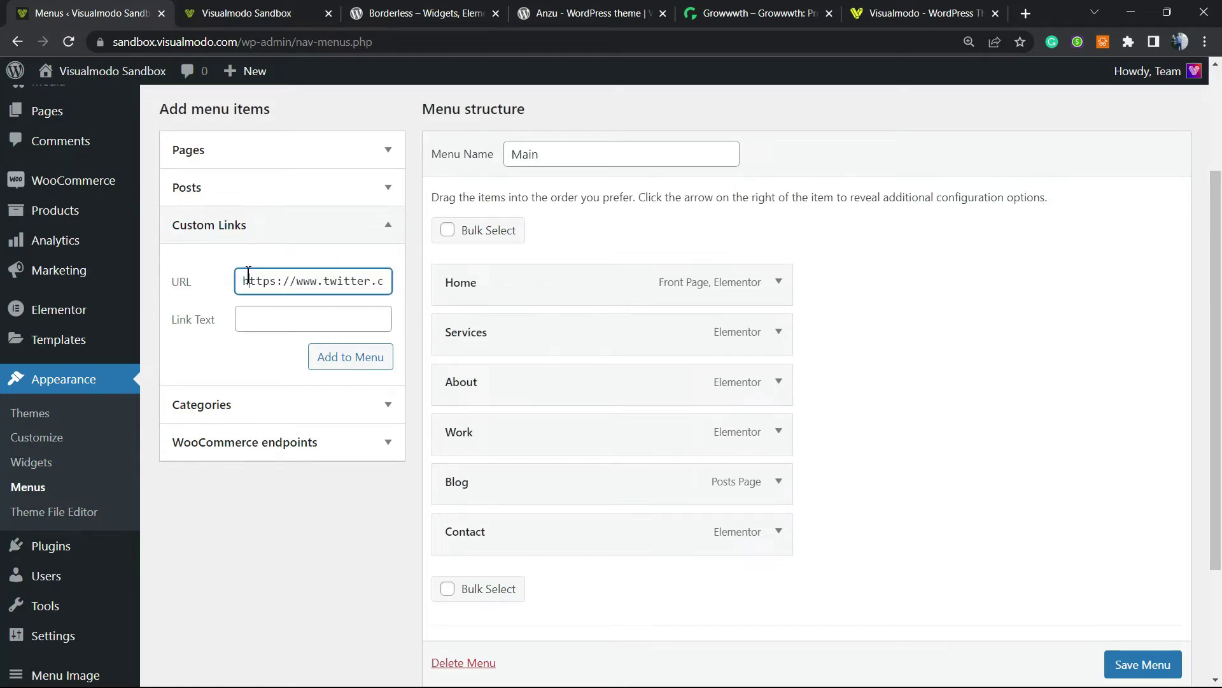
{"action": "left_click", "coordinate": [251, 275]}
{"action": "left_click", "coordinate": [298, 313]}
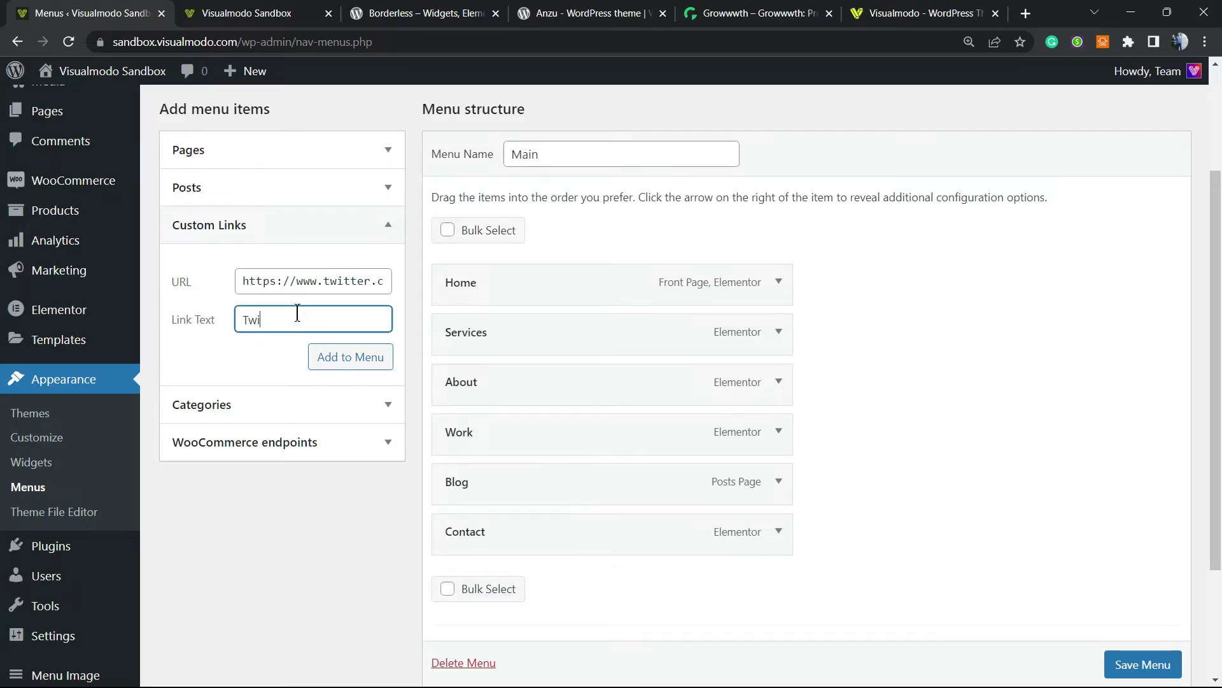
{"action": "type", "text": "Twitter"}
{"action": "left_click", "coordinate": [347, 360]}
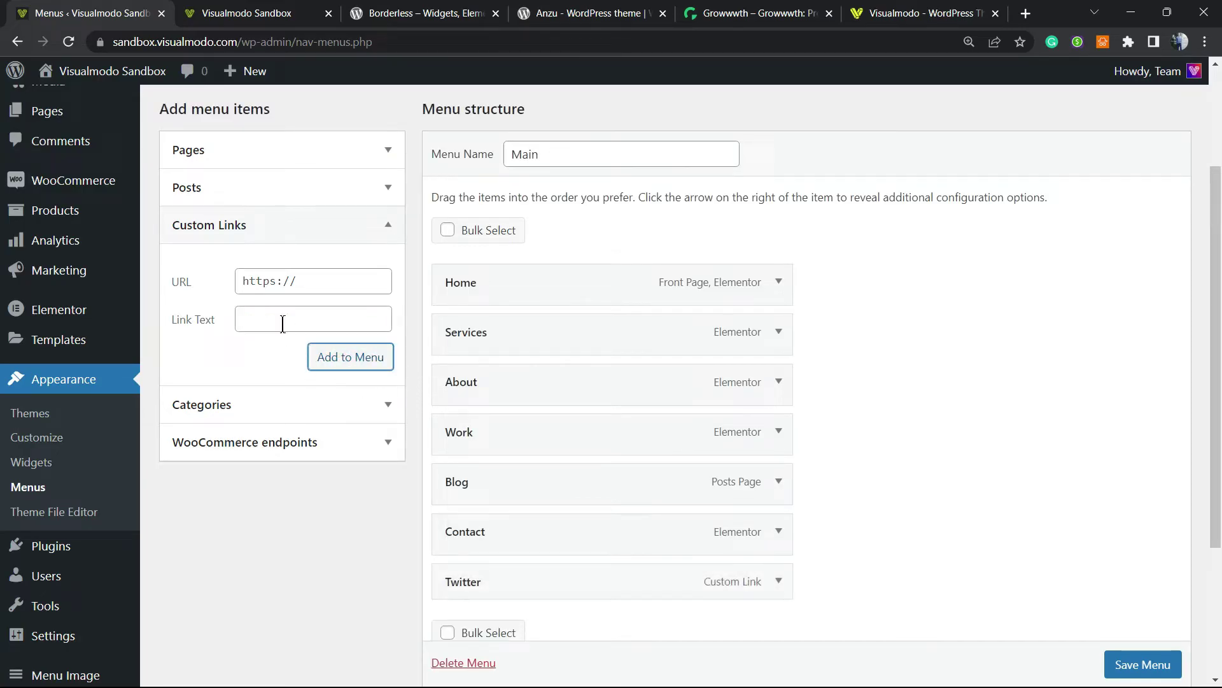
- Copy the YouTube channel address from the Visualmodo site footer
{"action": "left_click", "coordinate": [281, 278]}
{"action": "left_click", "coordinate": [292, 316]}
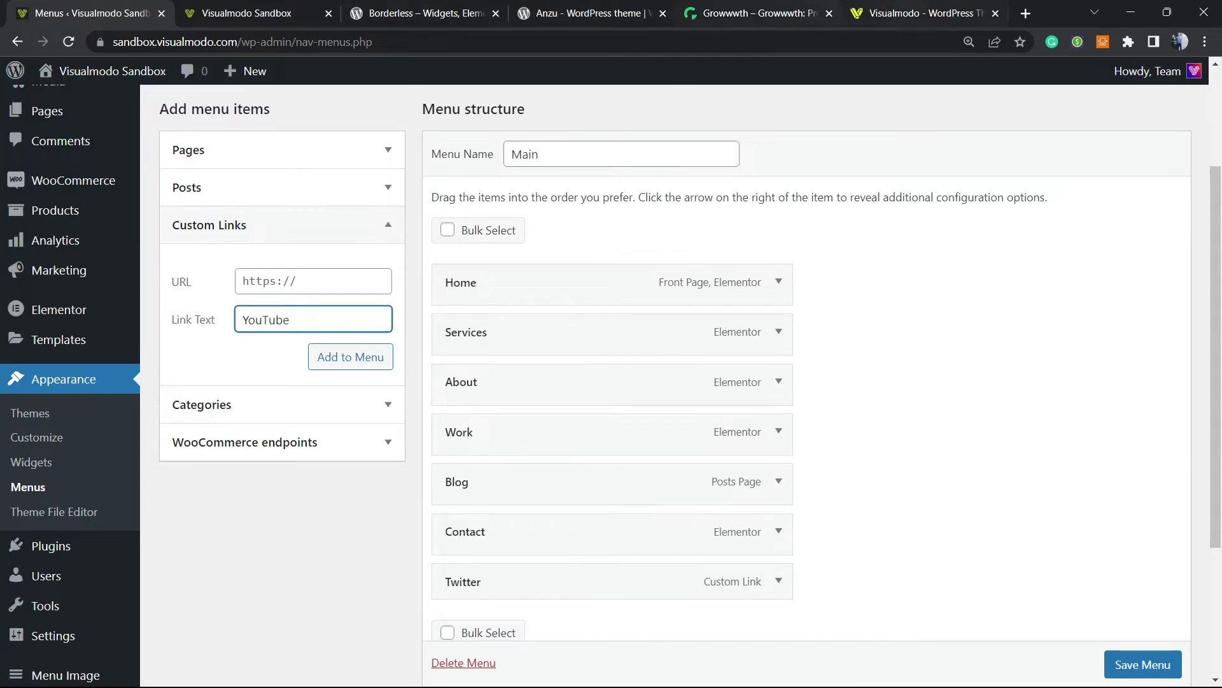
{"action": "left_click", "coordinate": [916, 13]}
{"action": "right_click", "coordinate": [1021, 632]}
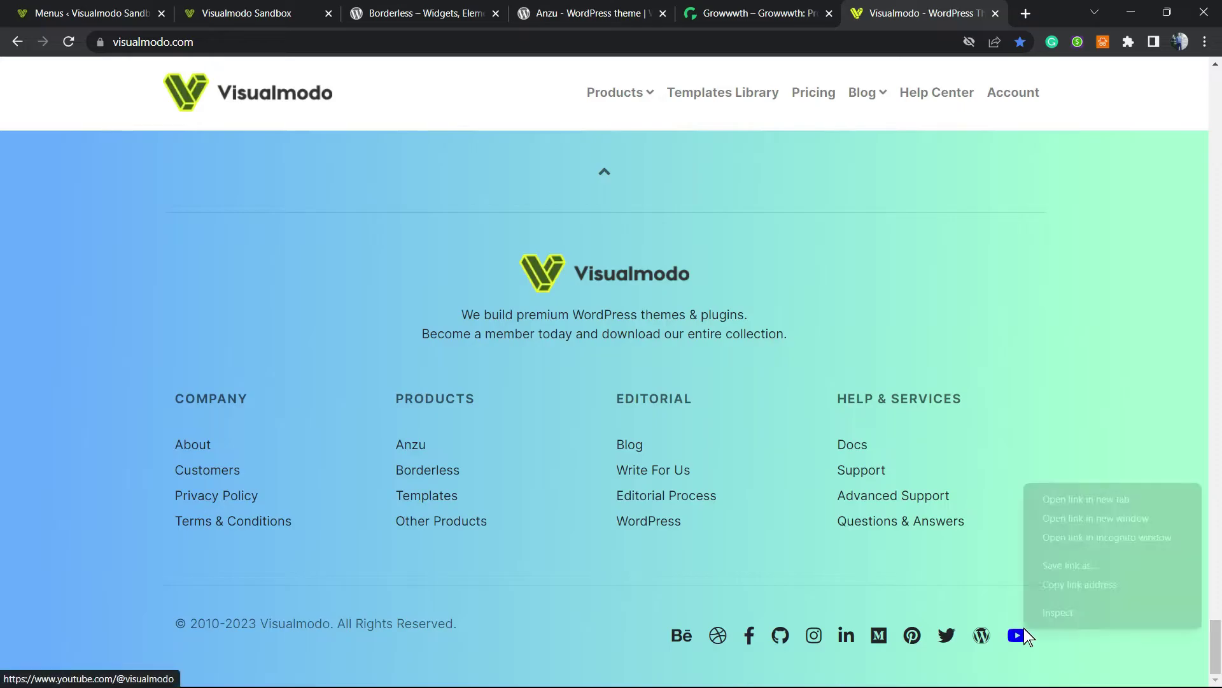
{"action": "left_click", "coordinate": [1051, 582]}
- Paste the YouTube URL into Custom Links, add it to the Main menu, and save the menu
{"action": "left_click", "coordinate": [249, 12]}
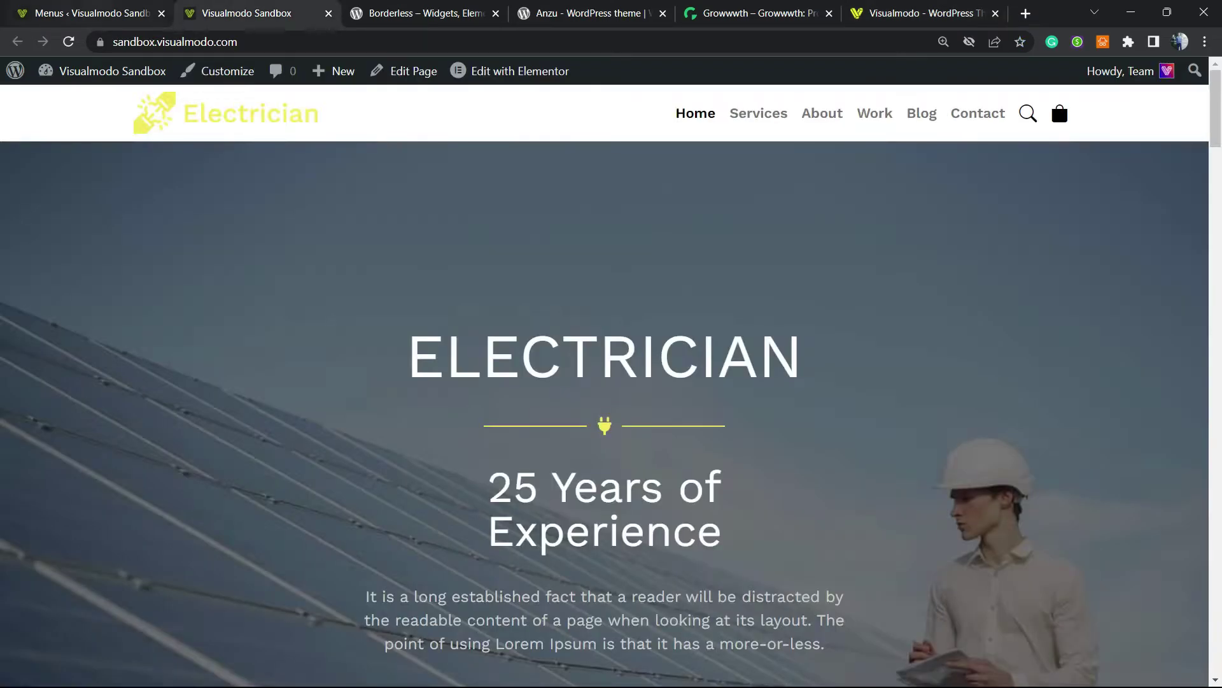
{"action": "left_click", "coordinate": [92, 13]}
{"action": "left_click", "coordinate": [288, 284]}
{"action": "key", "text": "ctrl+v"}
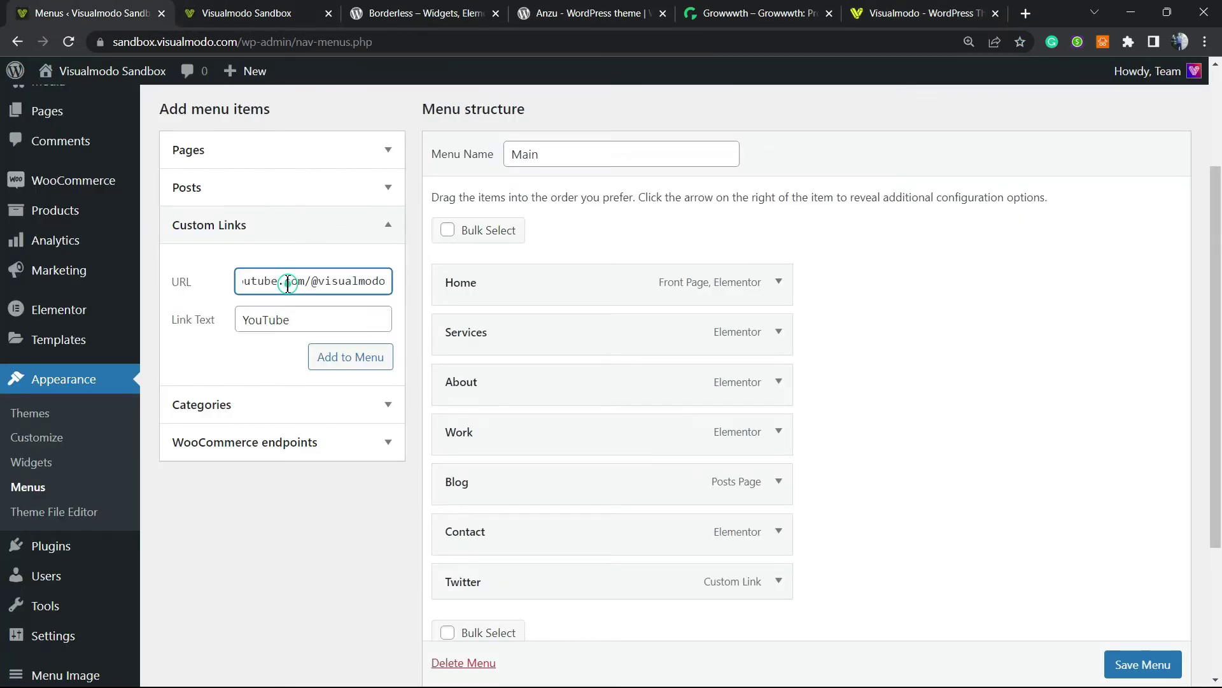
{"action": "left_click", "coordinate": [342, 359]}
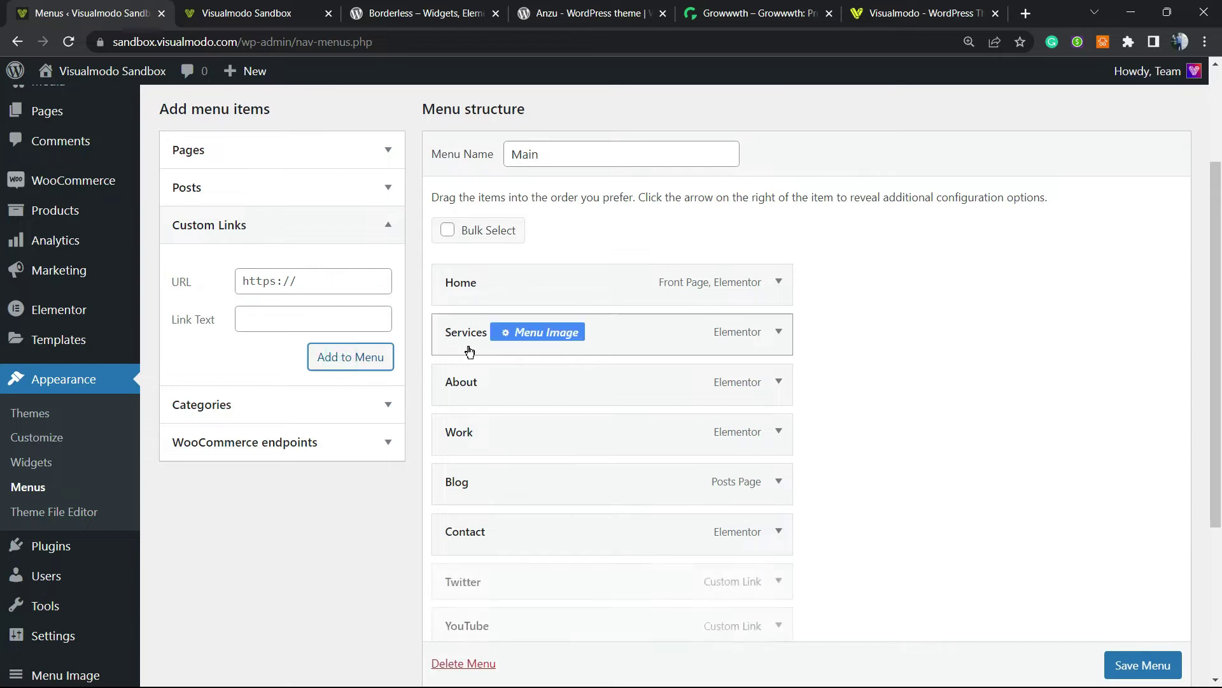
{"action": "scroll", "coordinate": [494, 352], "scroll_direction": "down", "scroll_amount": 3}
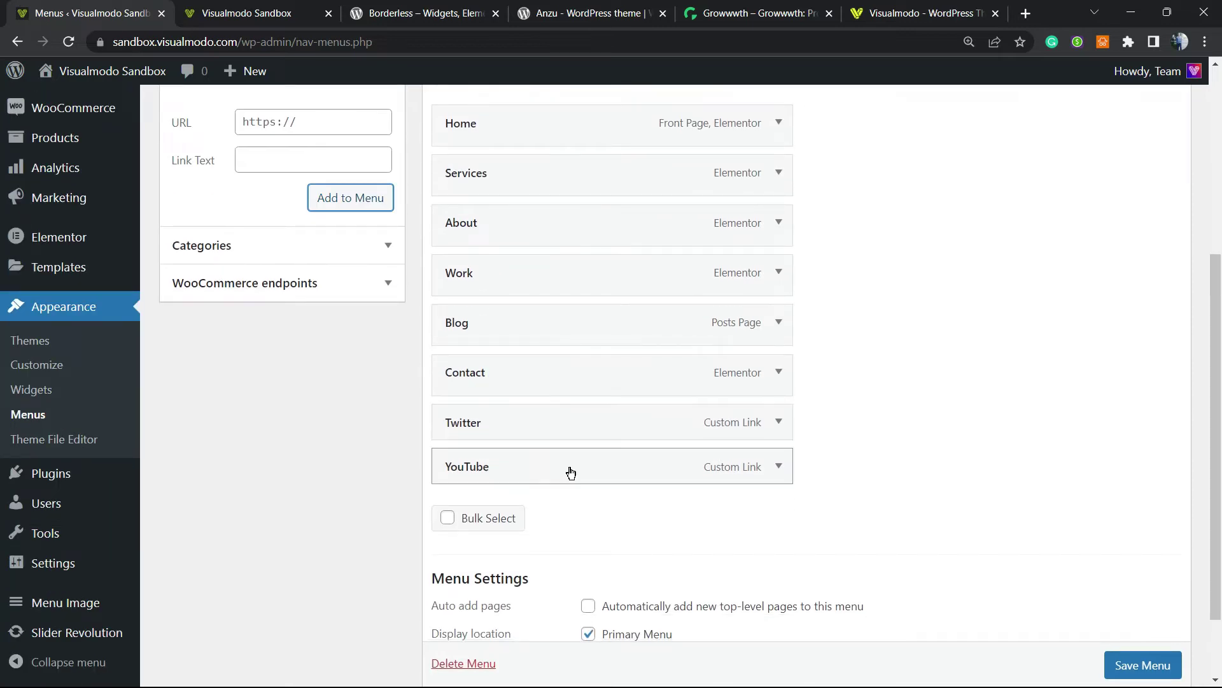
{"action": "left_click", "coordinate": [1130, 666]}
{"action": "scroll", "coordinate": [827, 541], "scroll_direction": "down", "scroll_amount": 1}
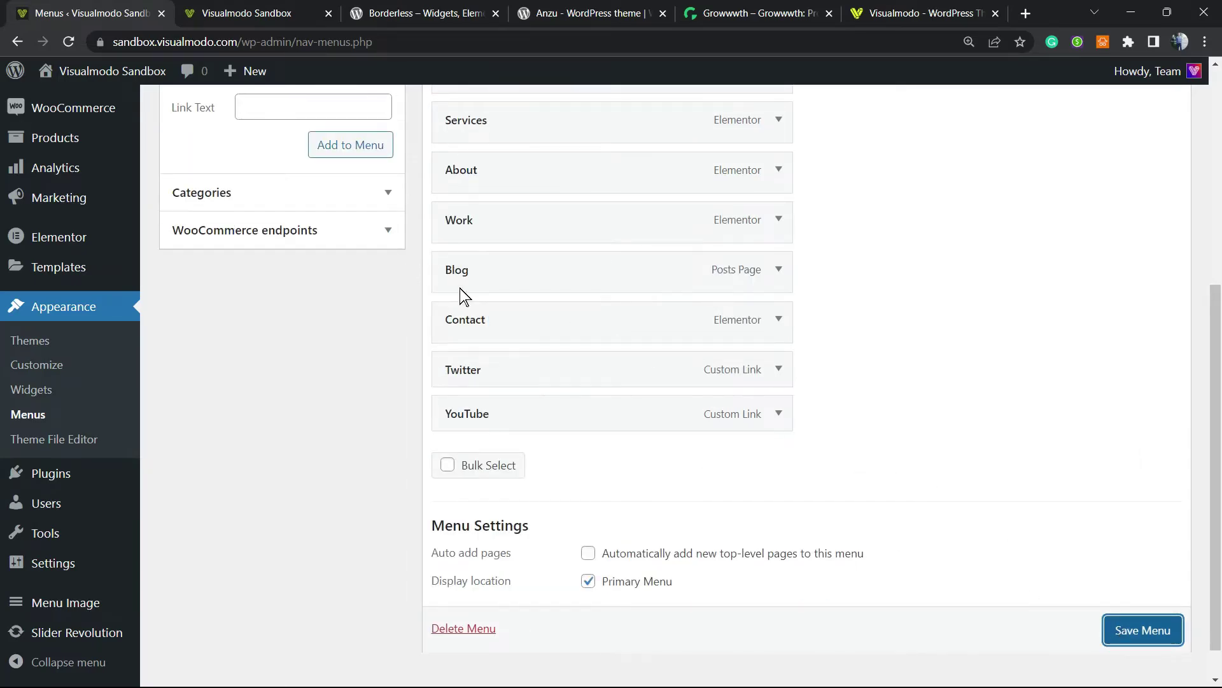
{"action": "left_click", "coordinate": [1139, 627]}
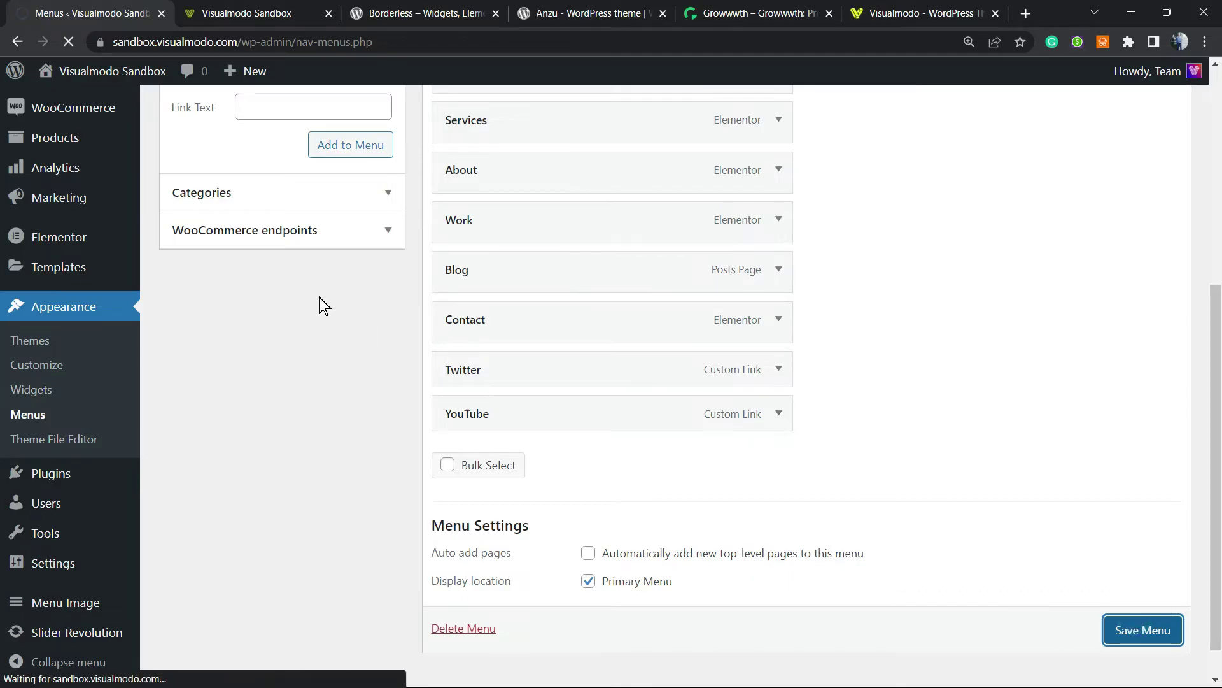
- Open Menu Image settings for the Twitter item and switch it to use an Icon
{"action": "scroll", "coordinate": [445, 390], "scroll_direction": "down", "scroll_amount": 7}
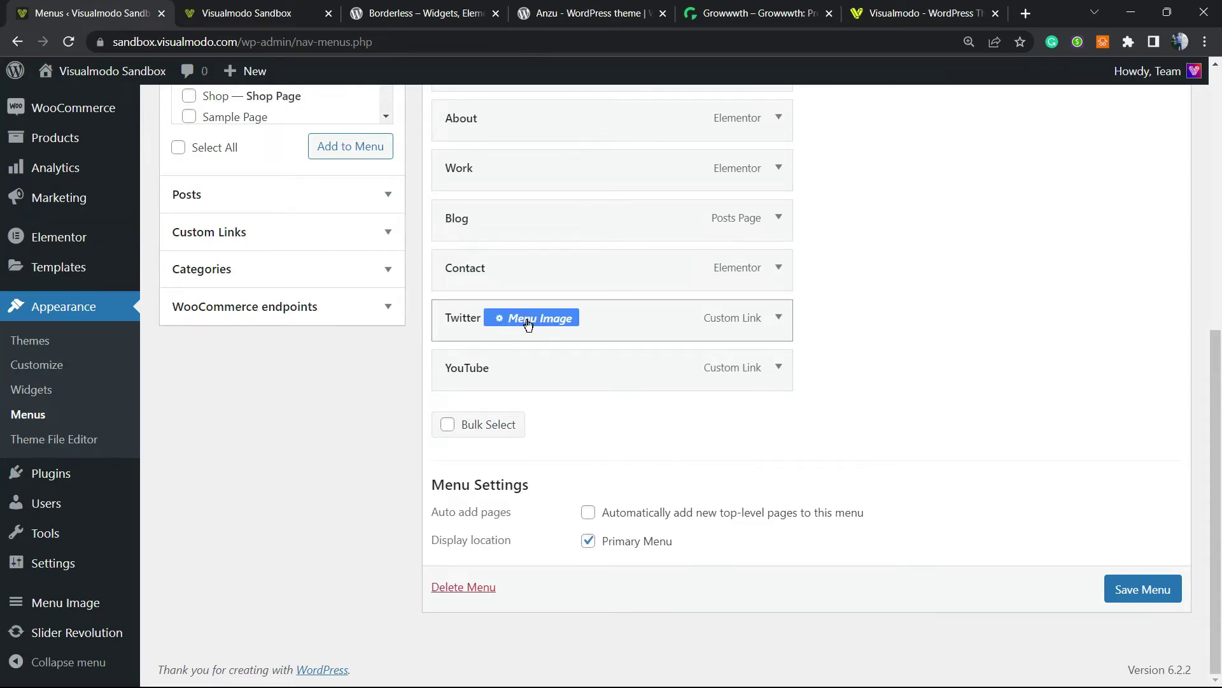
{"action": "left_click", "coordinate": [528, 318]}
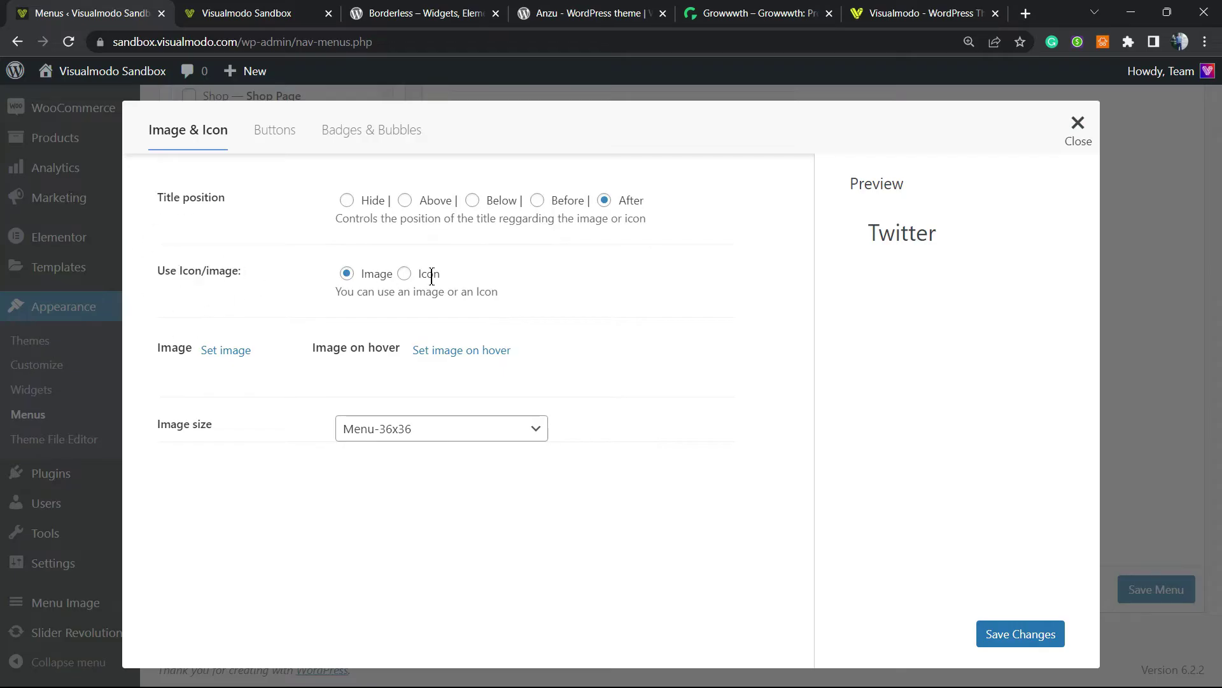
{"action": "left_click", "coordinate": [405, 275]}
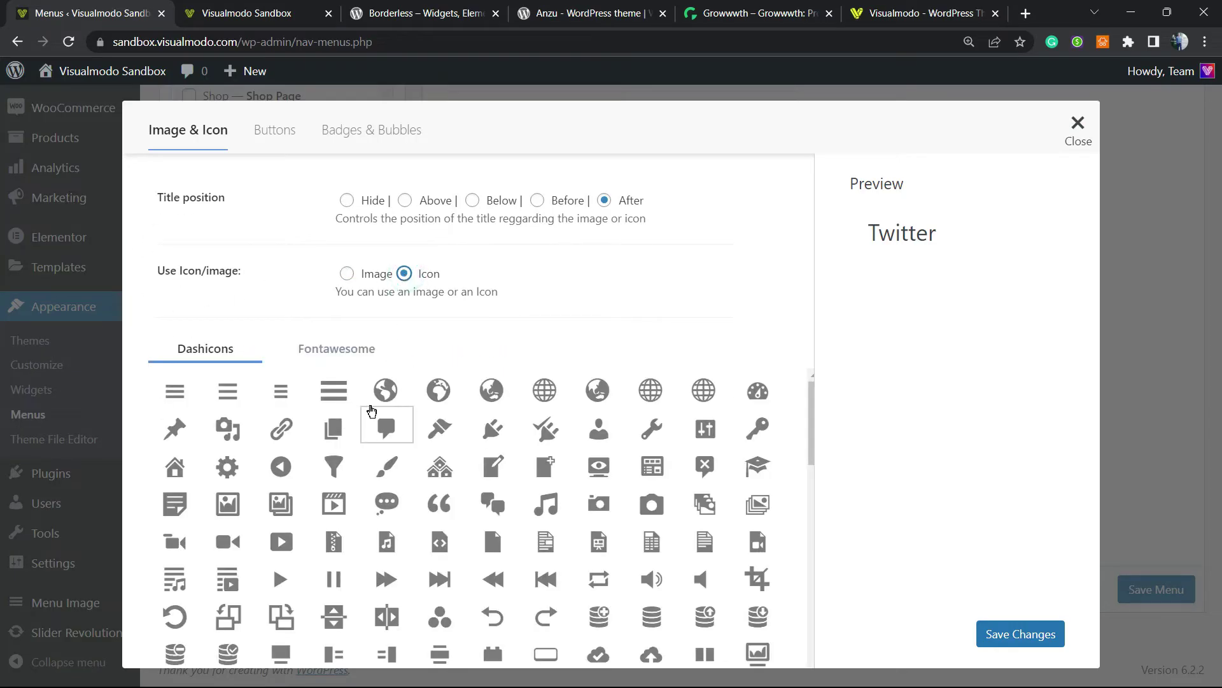
{"action": "scroll", "coordinate": [394, 414], "scroll_direction": "down", "scroll_amount": 3}
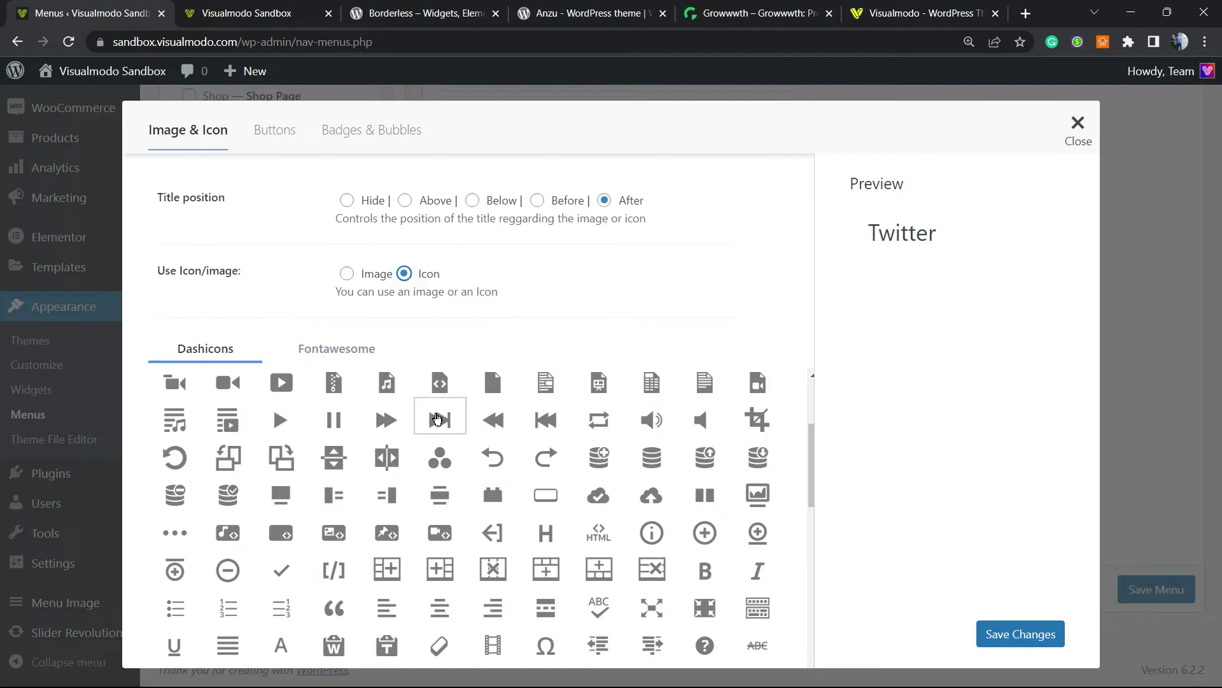
{"action": "scroll", "coordinate": [394, 414], "scroll_direction": "up", "scroll_amount": 3}
{"action": "scroll", "coordinate": [390, 430], "scroll_direction": "down", "scroll_amount": 10}
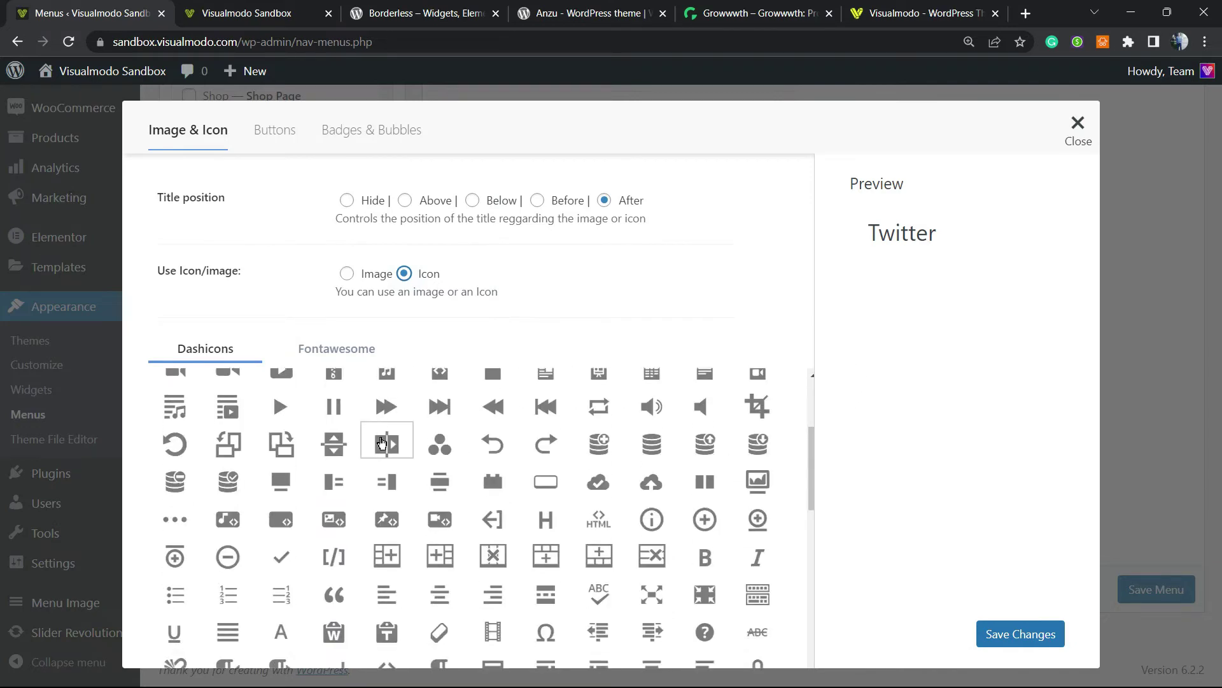
{"action": "scroll", "coordinate": [334, 524], "scroll_direction": "down", "scroll_amount": 8}
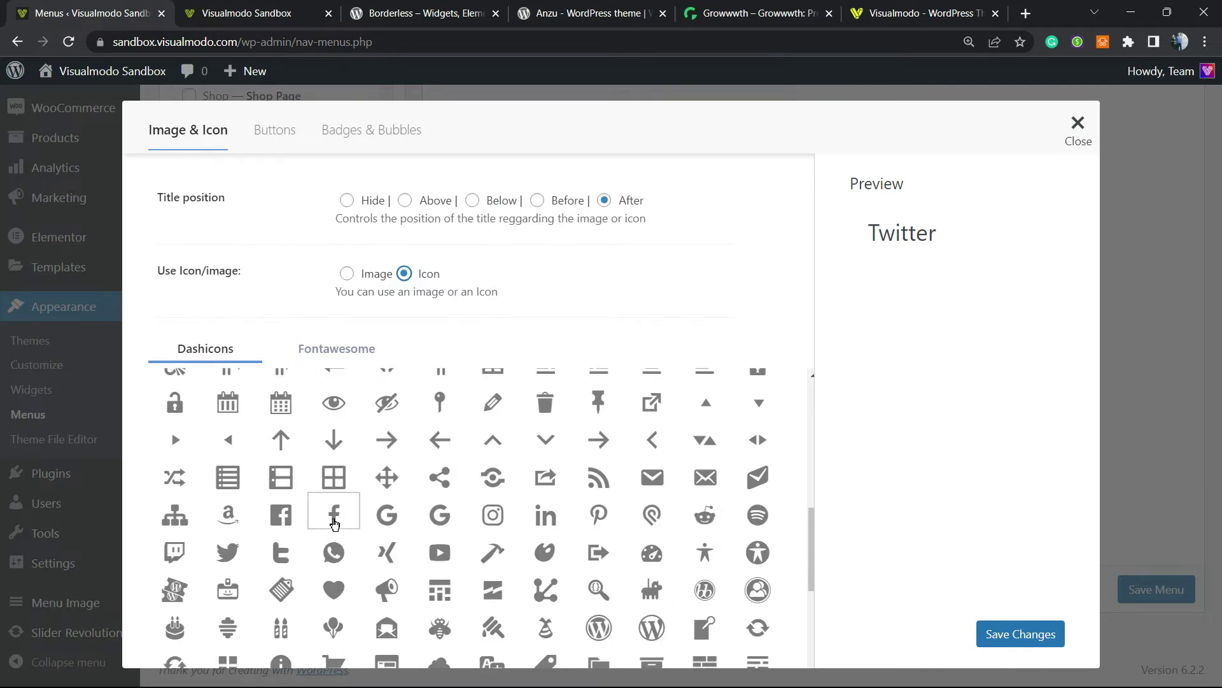
{"action": "scroll", "coordinate": [331, 498], "scroll_direction": "down", "scroll_amount": 5}
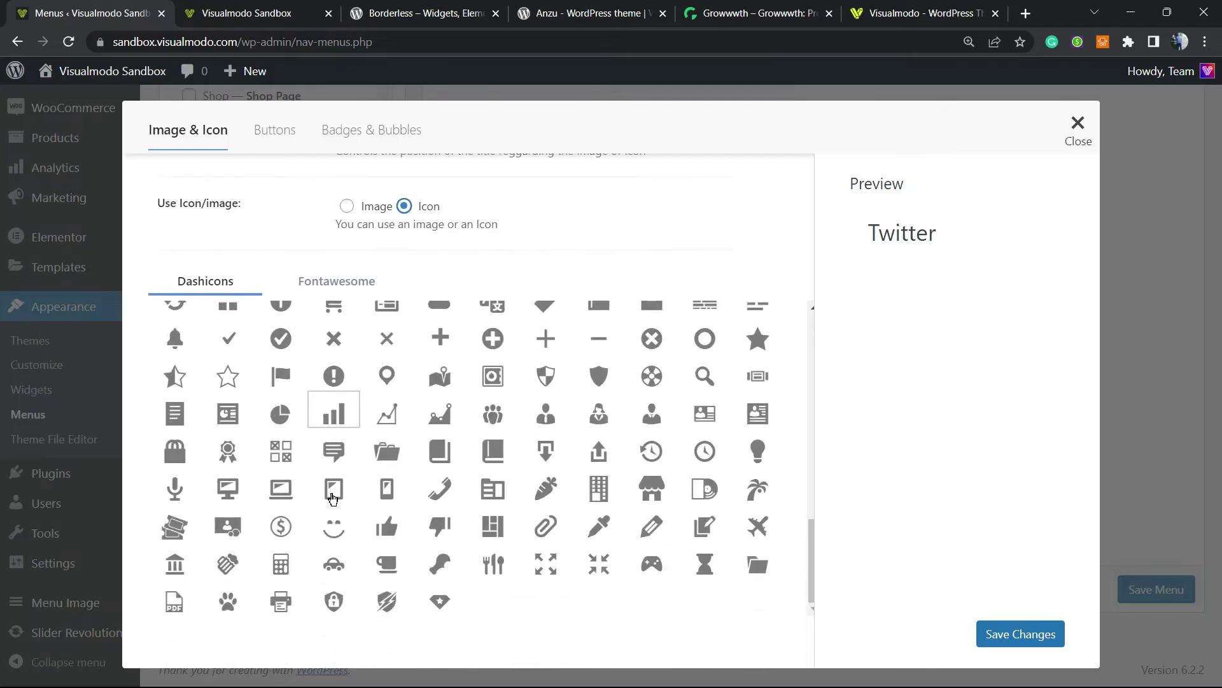
{"action": "scroll", "coordinate": [375, 477], "scroll_direction": "up", "scroll_amount": 8}
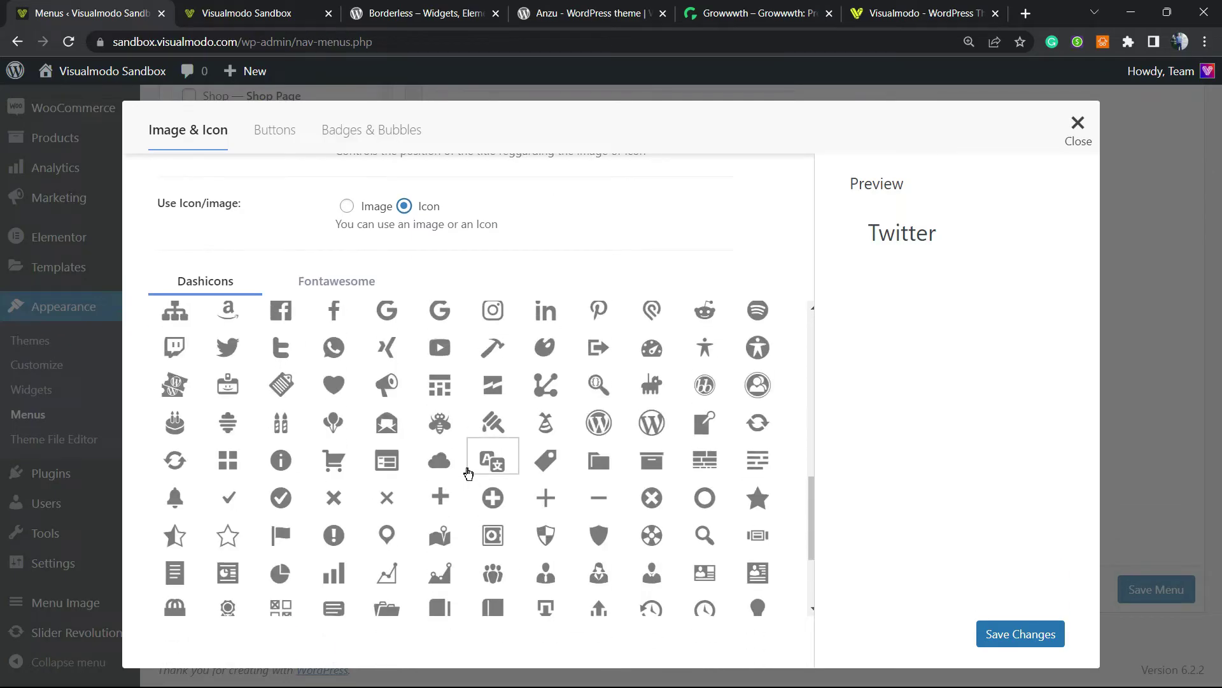
{"action": "scroll", "coordinate": [356, 481], "scroll_direction": "up", "scroll_amount": 3}
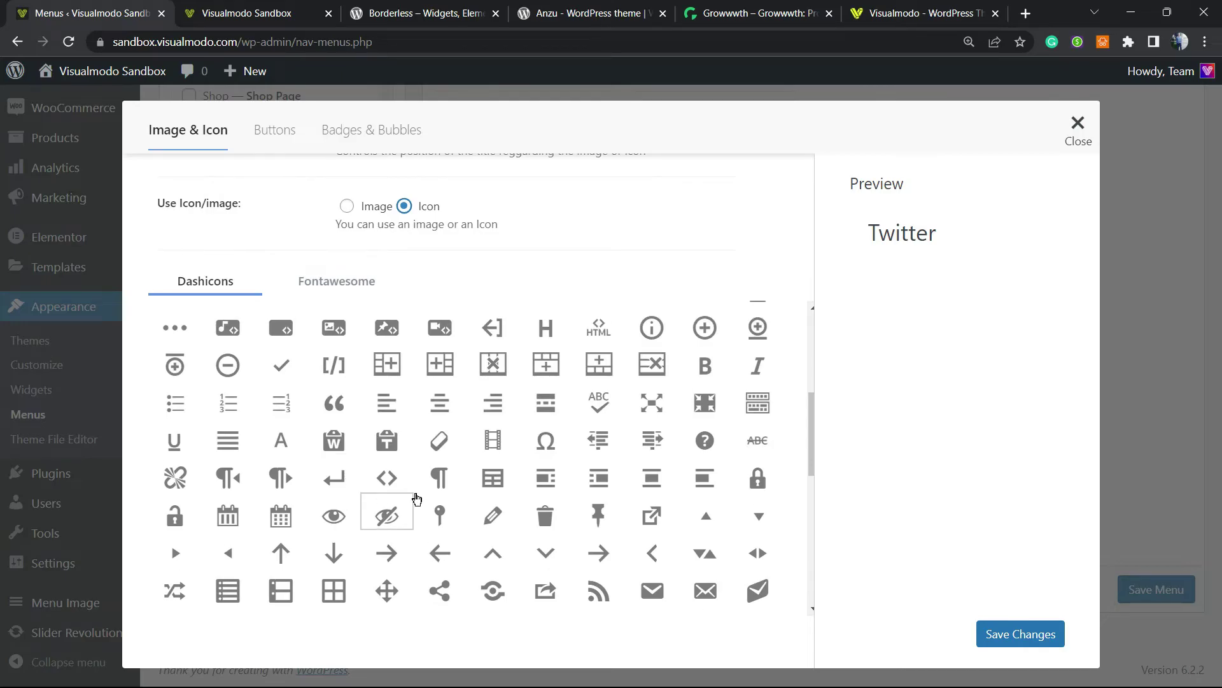
{"action": "scroll", "coordinate": [382, 490], "scroll_direction": "up", "scroll_amount": 3}
{"action": "scroll", "coordinate": [426, 474], "scroll_direction": "up", "scroll_amount": 5}
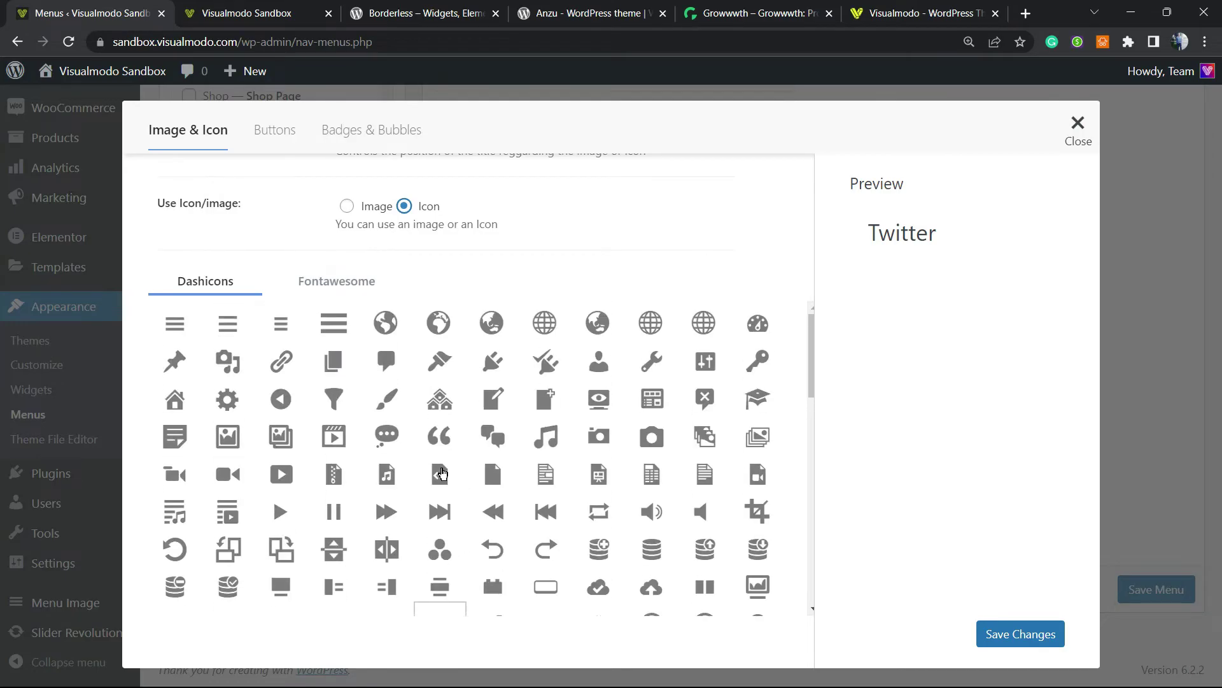
{"action": "scroll", "coordinate": [412, 462], "scroll_direction": "down", "scroll_amount": 5}
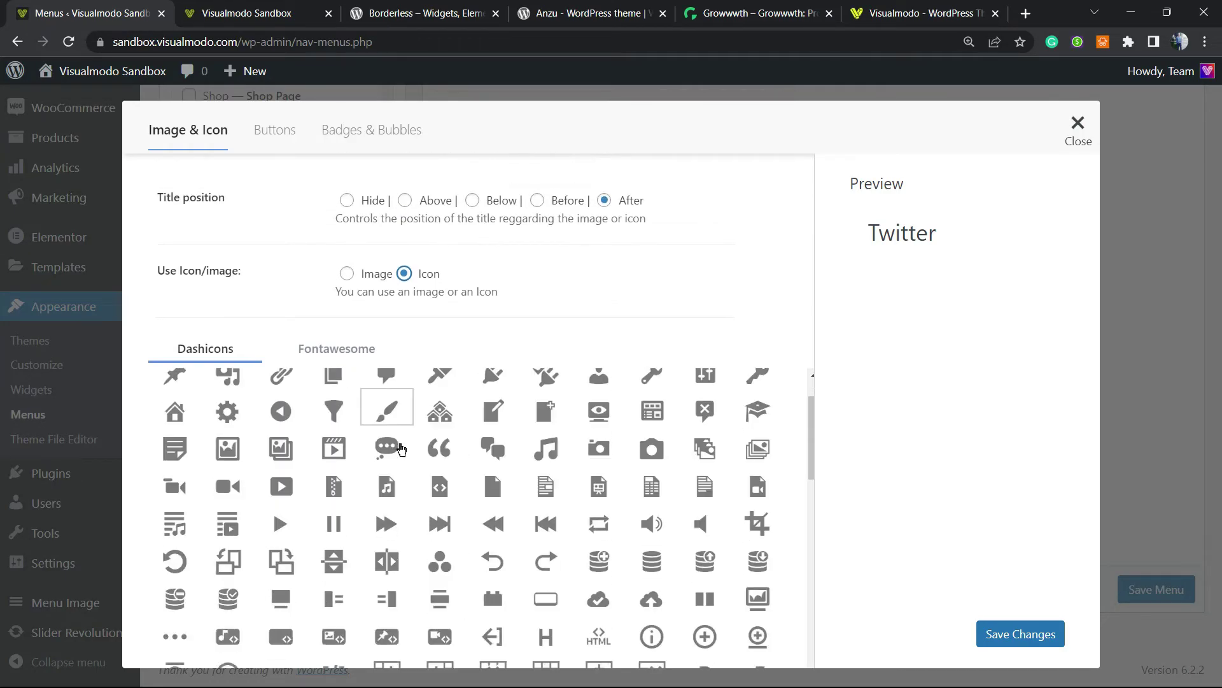
{"action": "scroll", "coordinate": [485, 426], "scroll_direction": "down", "scroll_amount": 5}
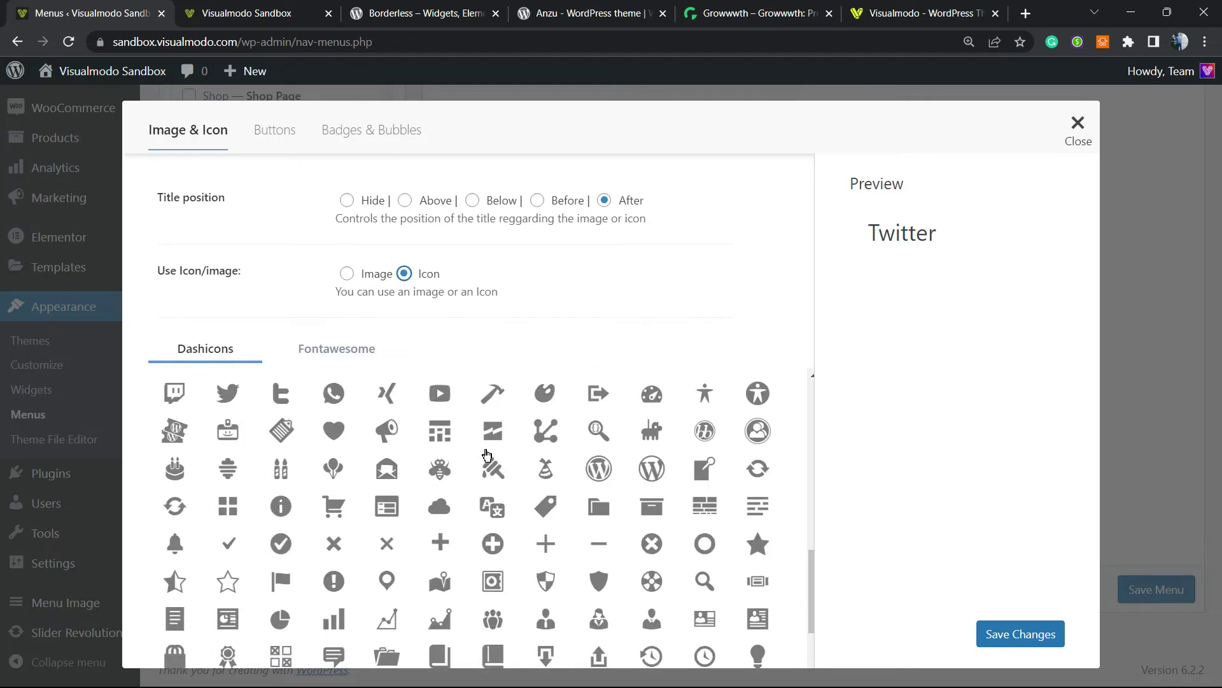
{"action": "scroll", "coordinate": [487, 510], "scroll_direction": "up", "scroll_amount": 3}
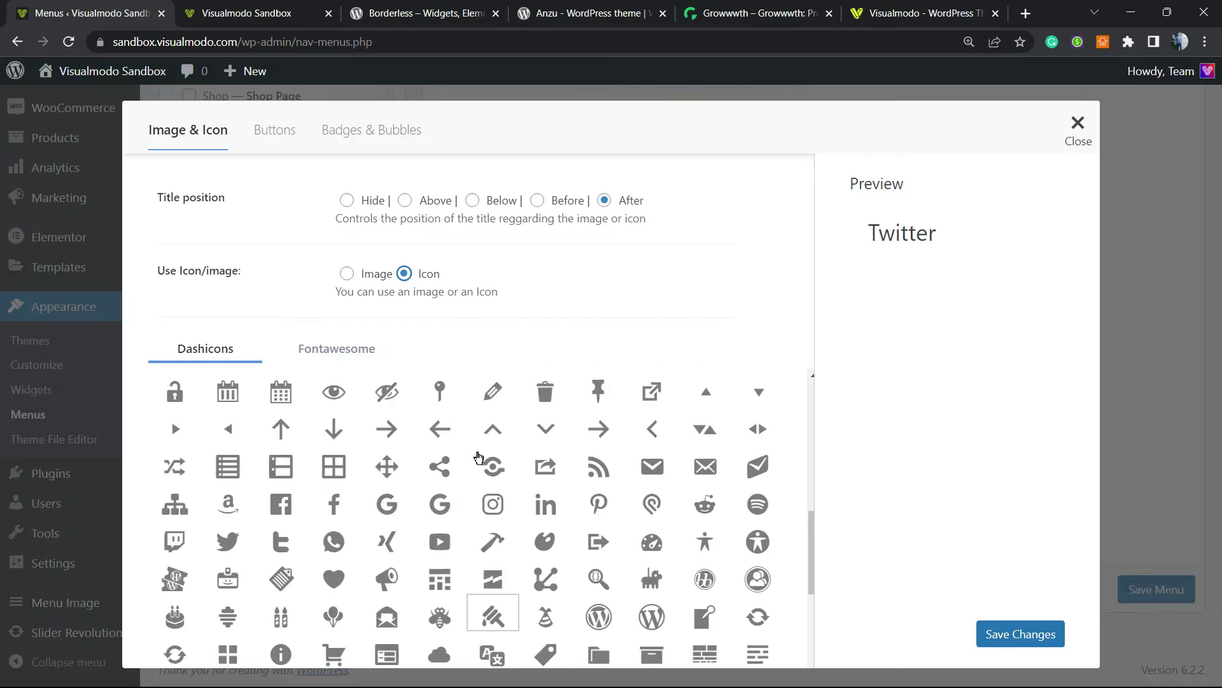
- Pick the Twitter bird Dashicon, save the change, and close the settings
{"action": "left_click", "coordinate": [226, 554]}
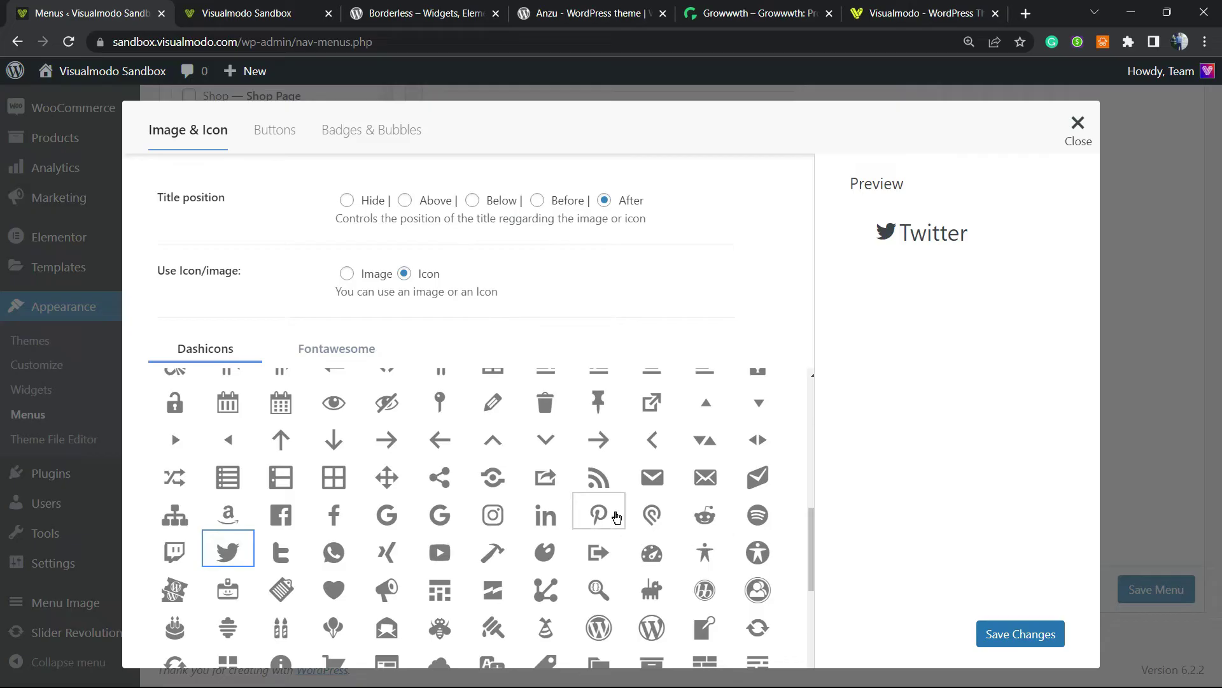
{"action": "left_click", "coordinate": [1020, 635]}
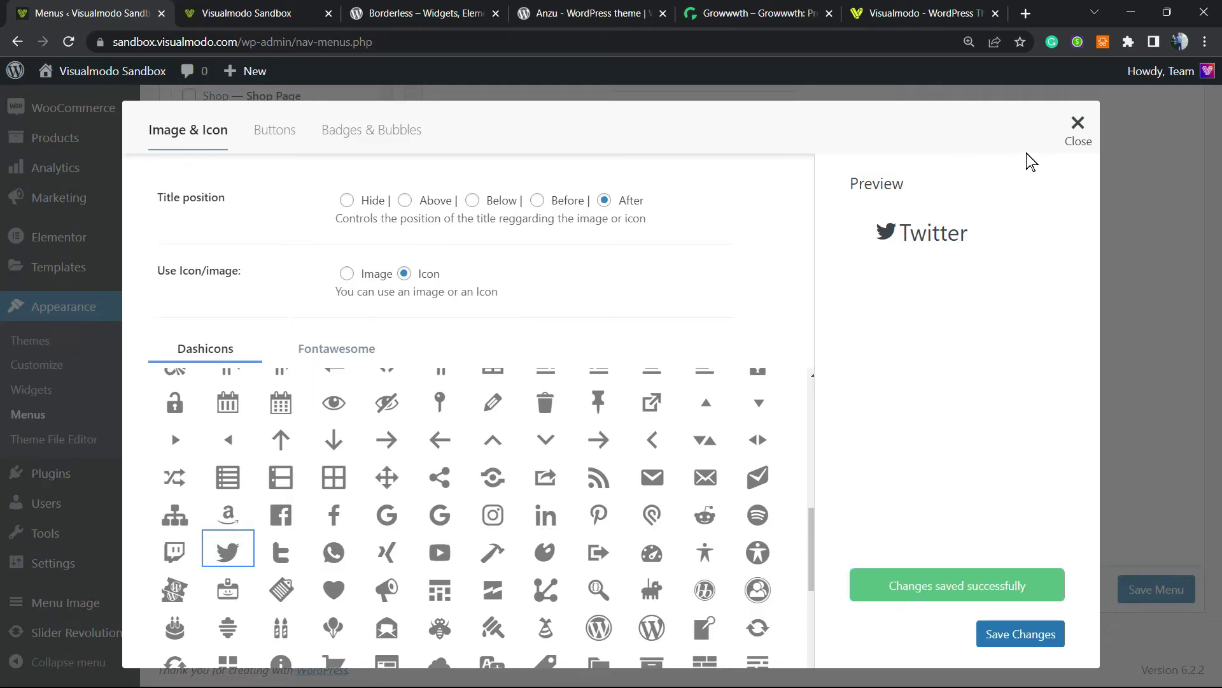
{"action": "left_click", "coordinate": [1075, 124]}
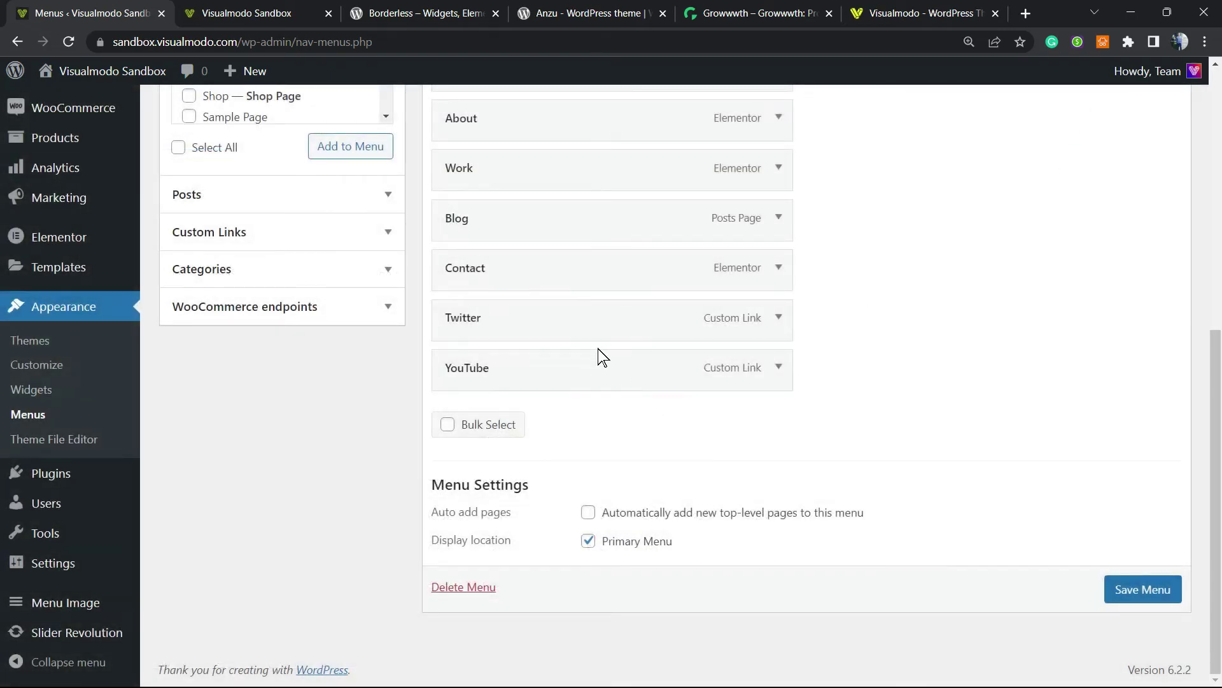
- Set the YouTube item to the YouTube play Dashicon, save it, and re-save the Main menu
{"action": "left_click", "coordinate": [537, 369]}
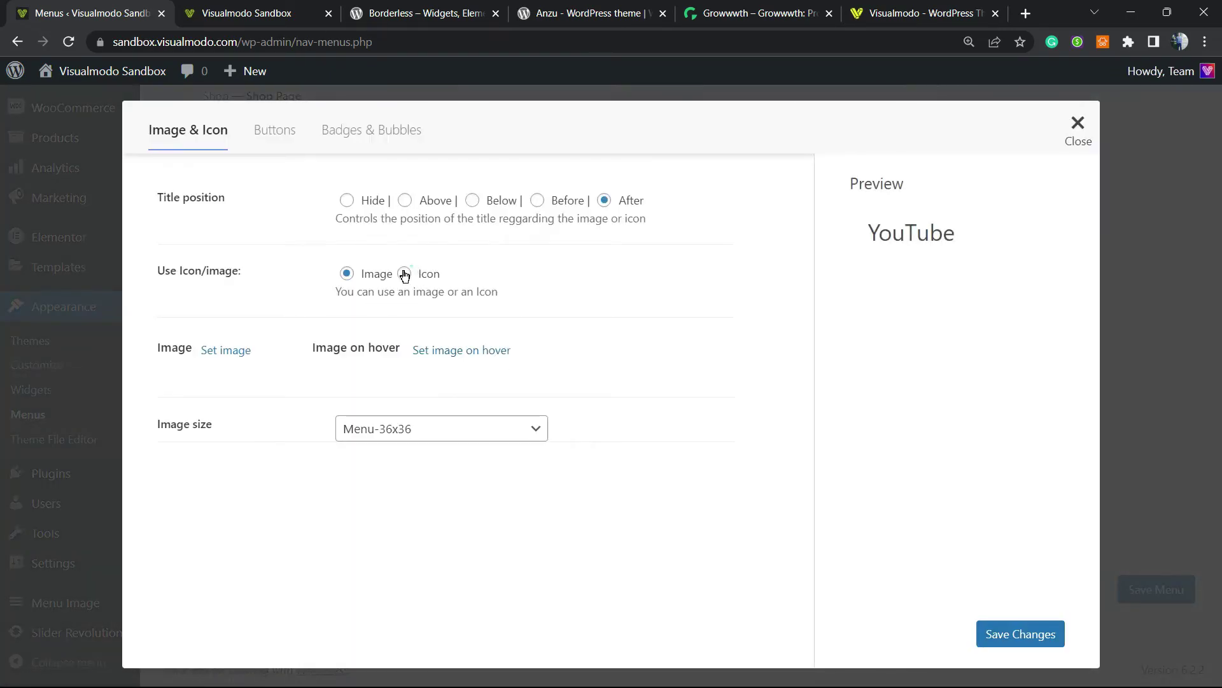
{"action": "left_click", "coordinate": [404, 273]}
{"action": "scroll", "coordinate": [376, 421], "scroll_direction": "down", "scroll_amount": 4}
{"action": "scroll", "coordinate": [373, 423], "scroll_direction": "down", "scroll_amount": 10}
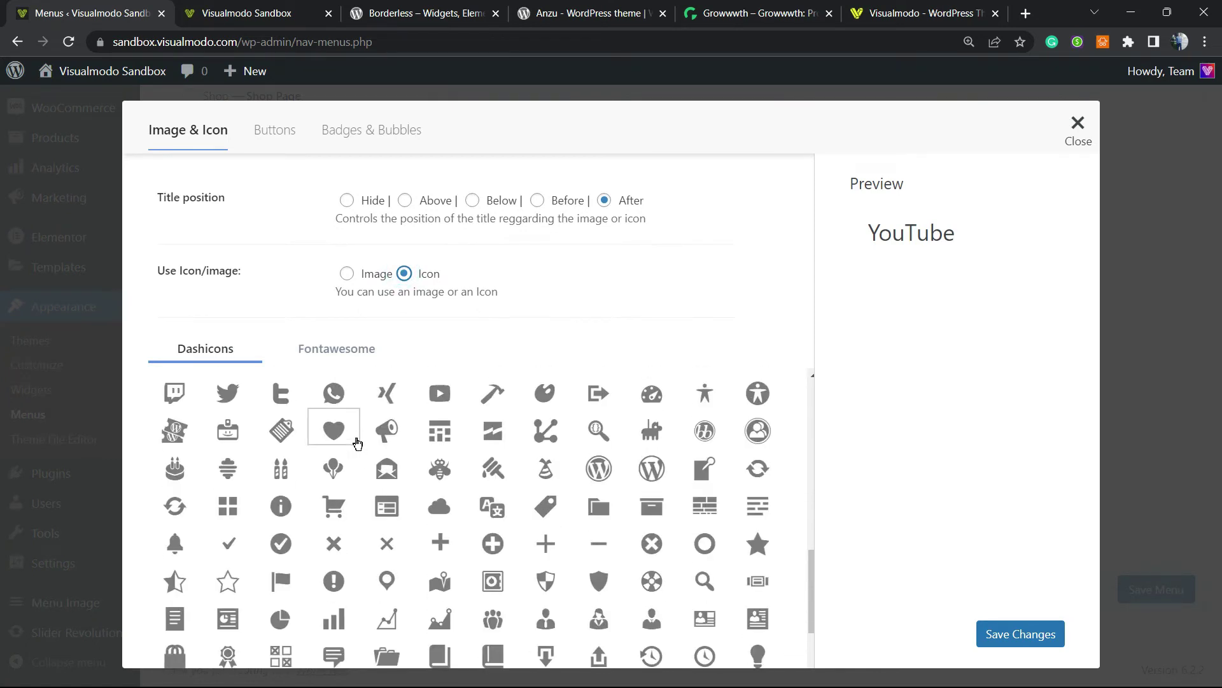
{"action": "scroll", "coordinate": [357, 446], "scroll_direction": "down", "scroll_amount": 3}
{"action": "scroll", "coordinate": [357, 438], "scroll_direction": "down", "scroll_amount": 1}
{"action": "scroll", "coordinate": [389, 458], "scroll_direction": "up", "scroll_amount": 6}
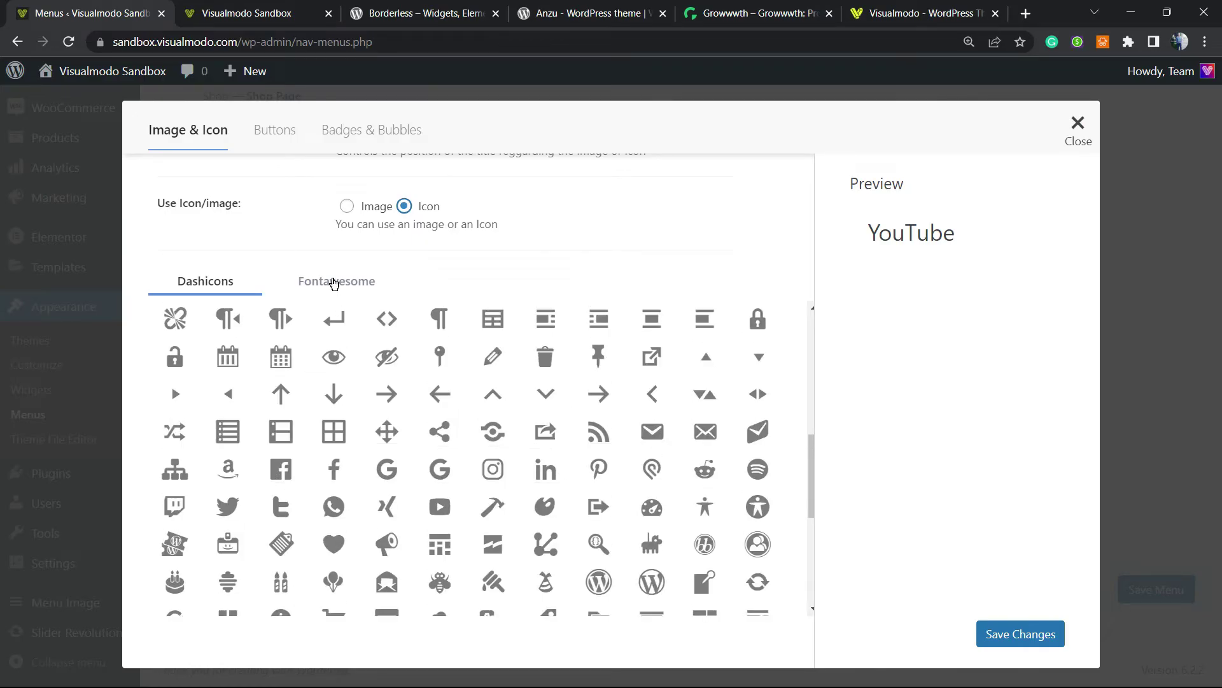
{"action": "left_click", "coordinate": [440, 509]}
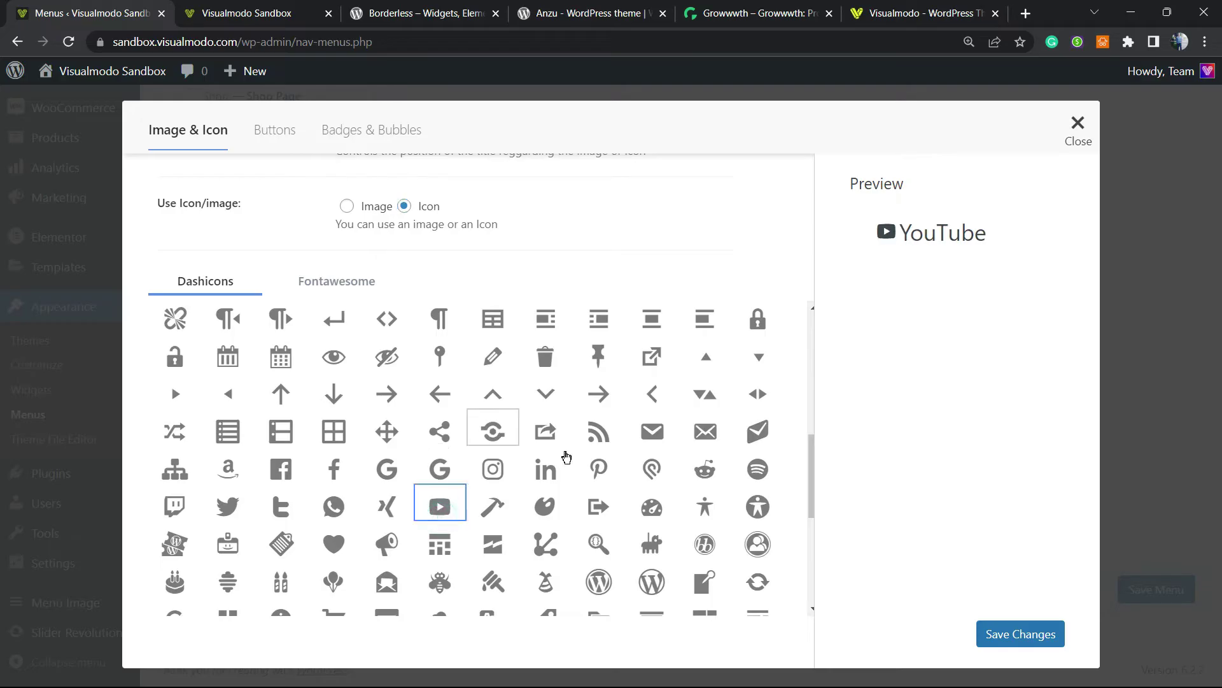
{"action": "left_click", "coordinate": [1013, 634]}
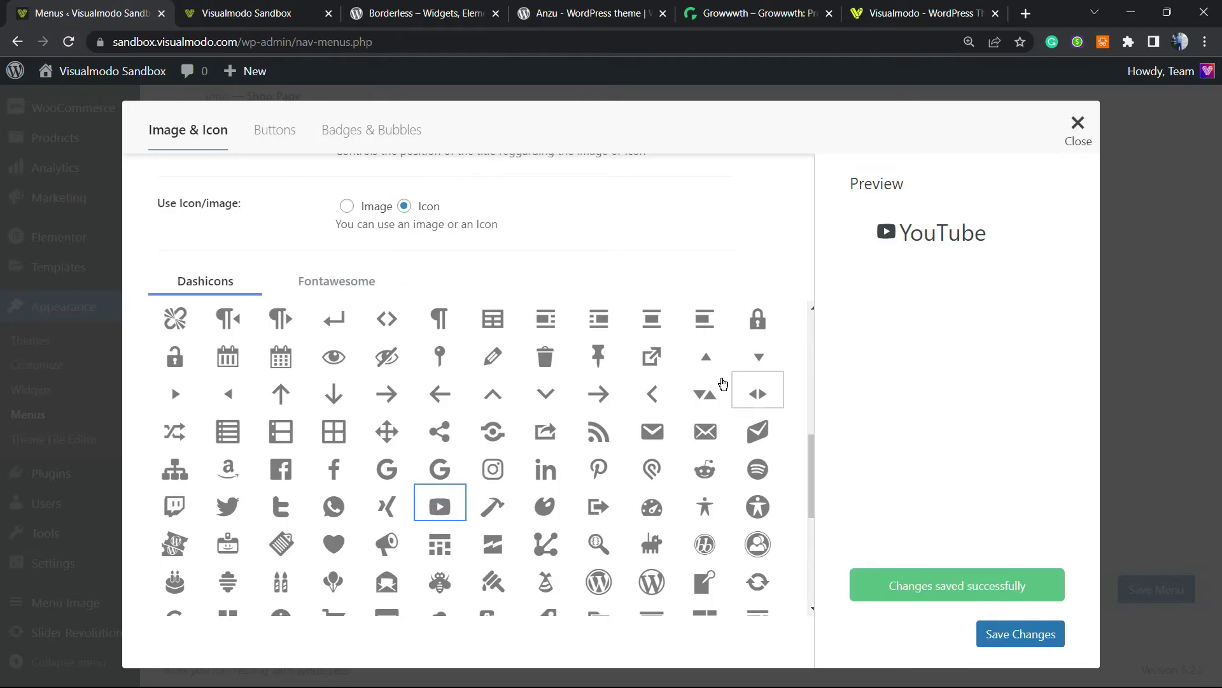
{"action": "left_click", "coordinate": [1075, 125]}
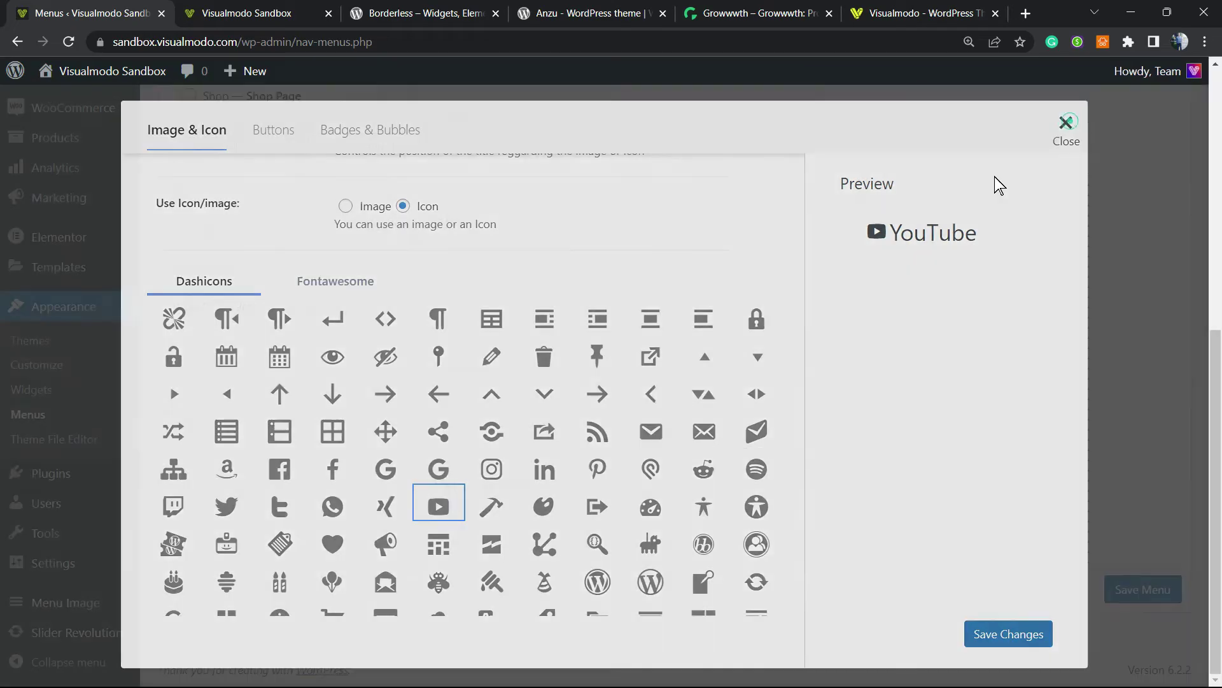
{"action": "left_click", "coordinate": [1157, 591]}
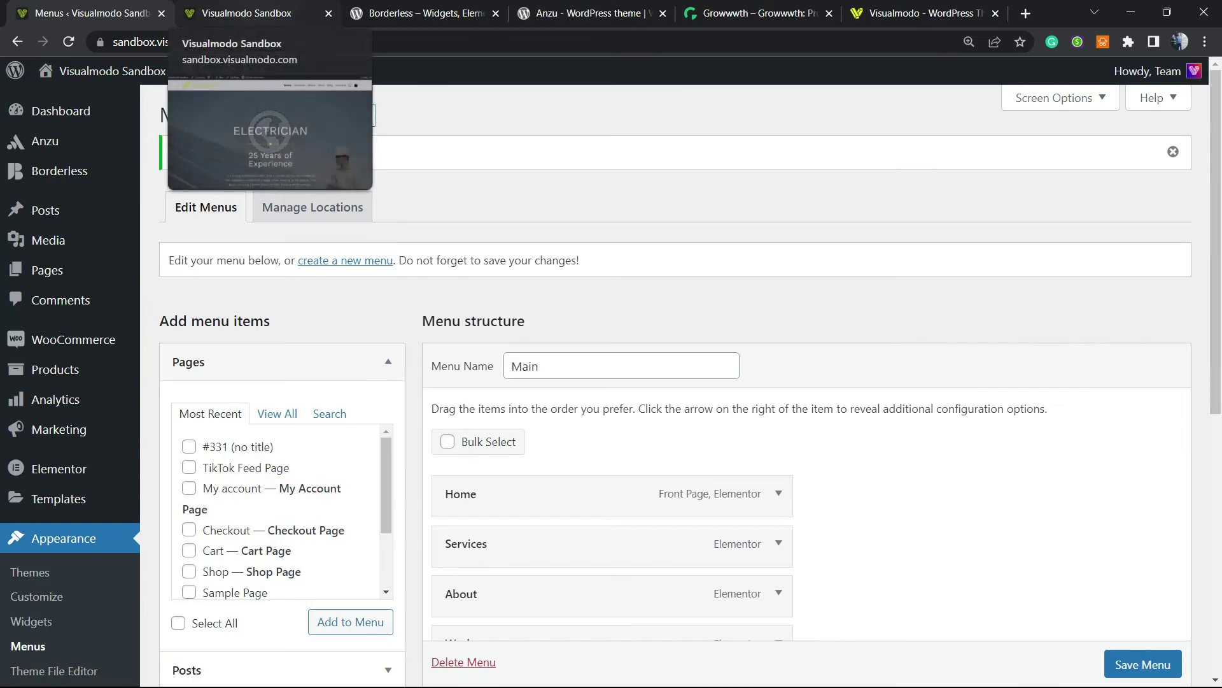
{"action": "left_click", "coordinate": [254, 13]}
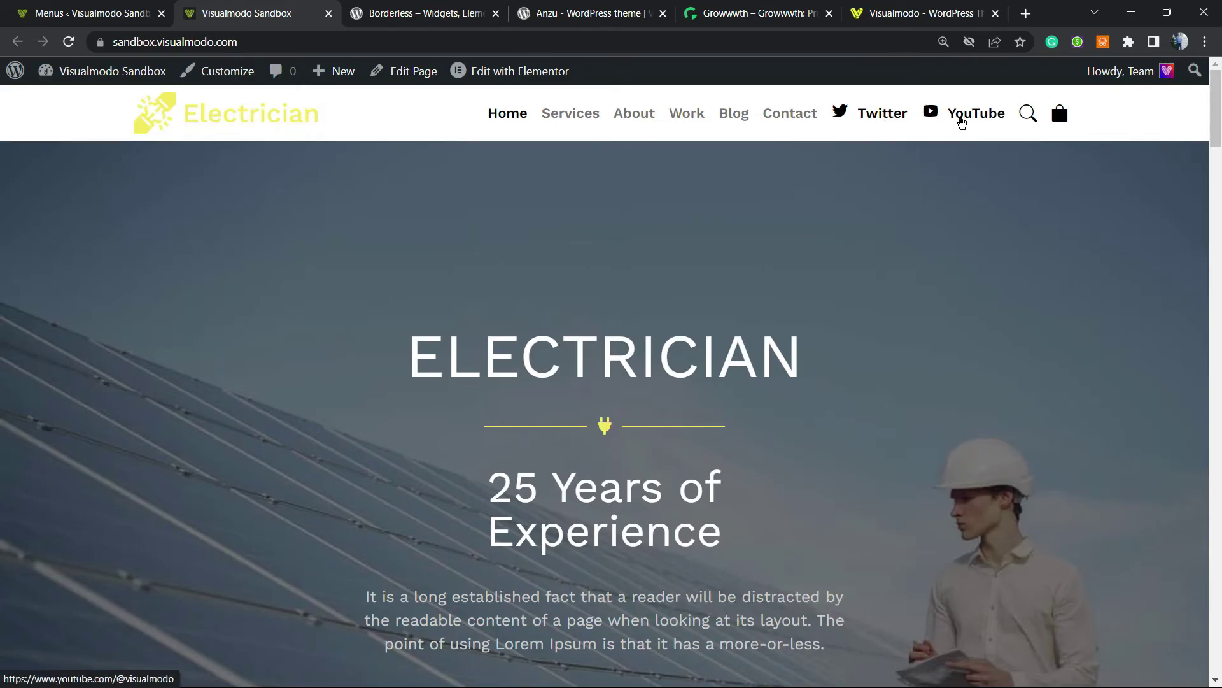
{"action": "left_click", "coordinate": [89, 13]}
- Set the Twitter item's title position to Hide and save it
{"action": "scroll", "coordinate": [605, 401], "scroll_direction": "down", "scroll_amount": 1}
{"action": "scroll", "coordinate": [605, 401], "scroll_direction": "down", "scroll_amount": 6}
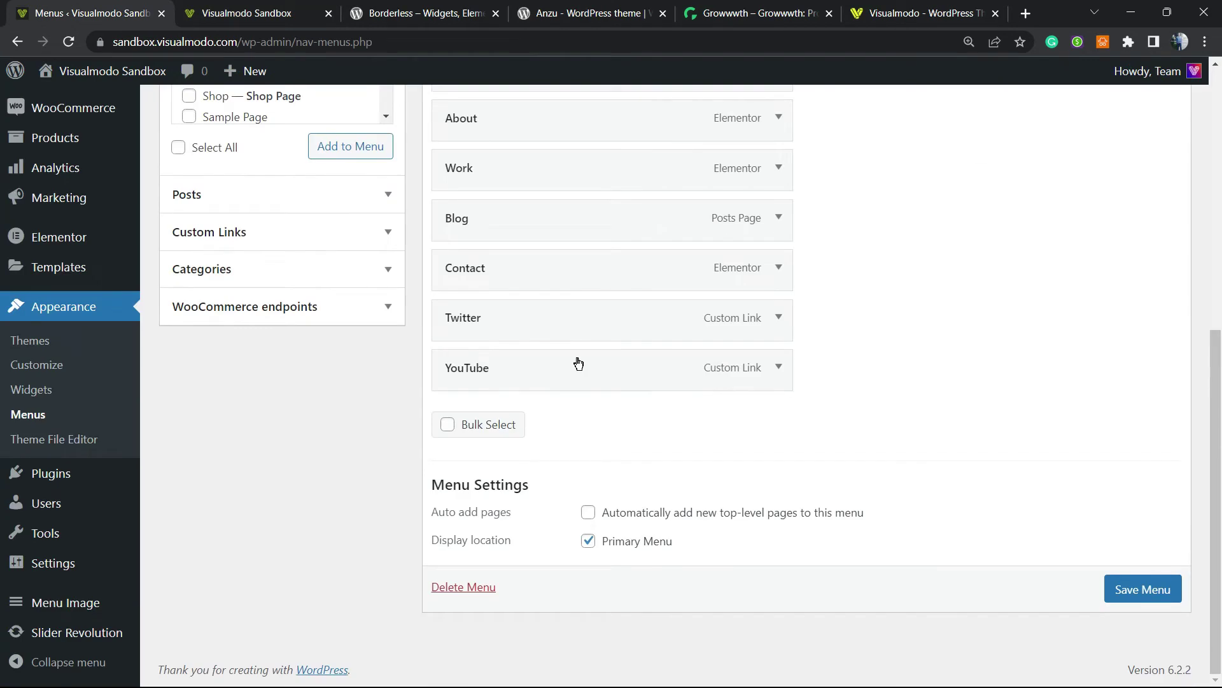
{"action": "left_click", "coordinate": [544, 325]}
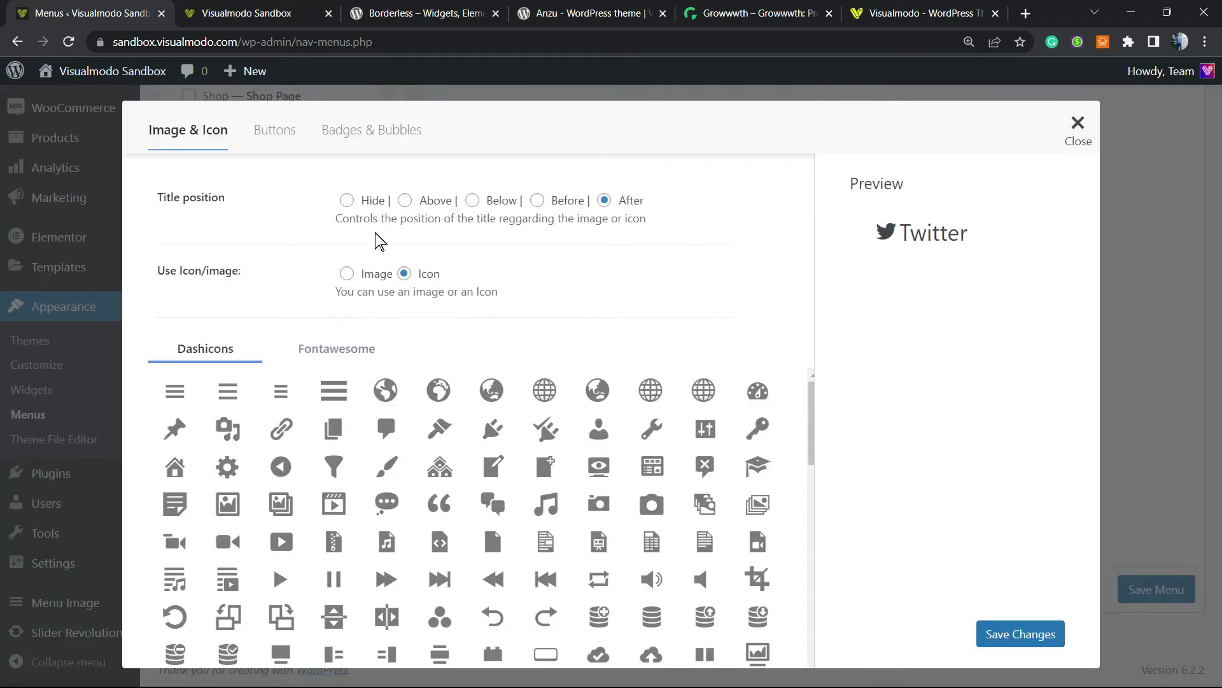
{"action": "left_click", "coordinate": [352, 202]}
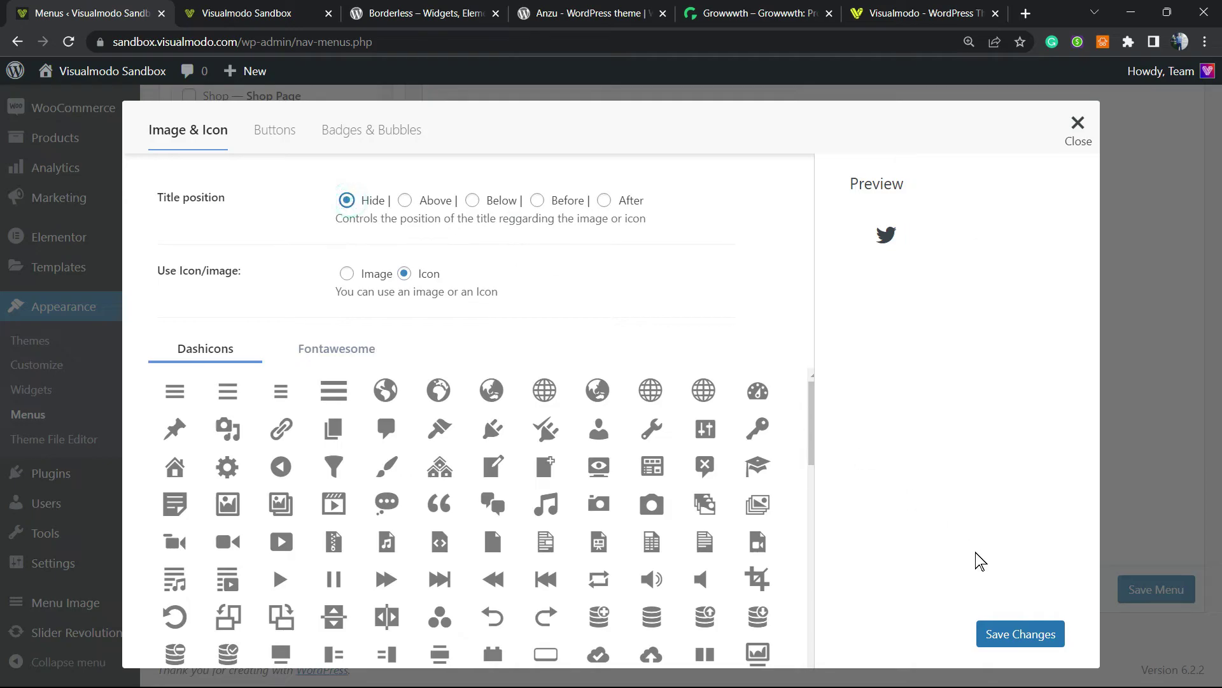
{"action": "left_click", "coordinate": [1002, 639]}
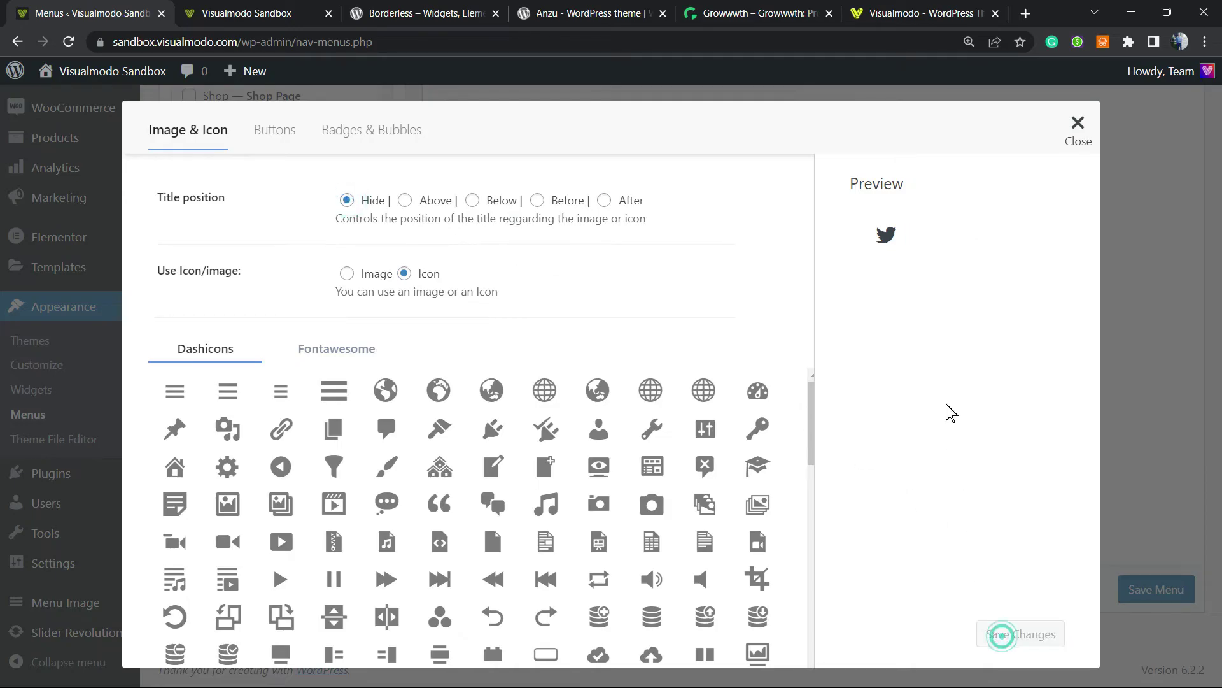
{"action": "left_click", "coordinate": [1076, 125]}
- Hide the YouTube item's title as well, then save the Main menu
{"action": "left_click", "coordinate": [534, 364]}
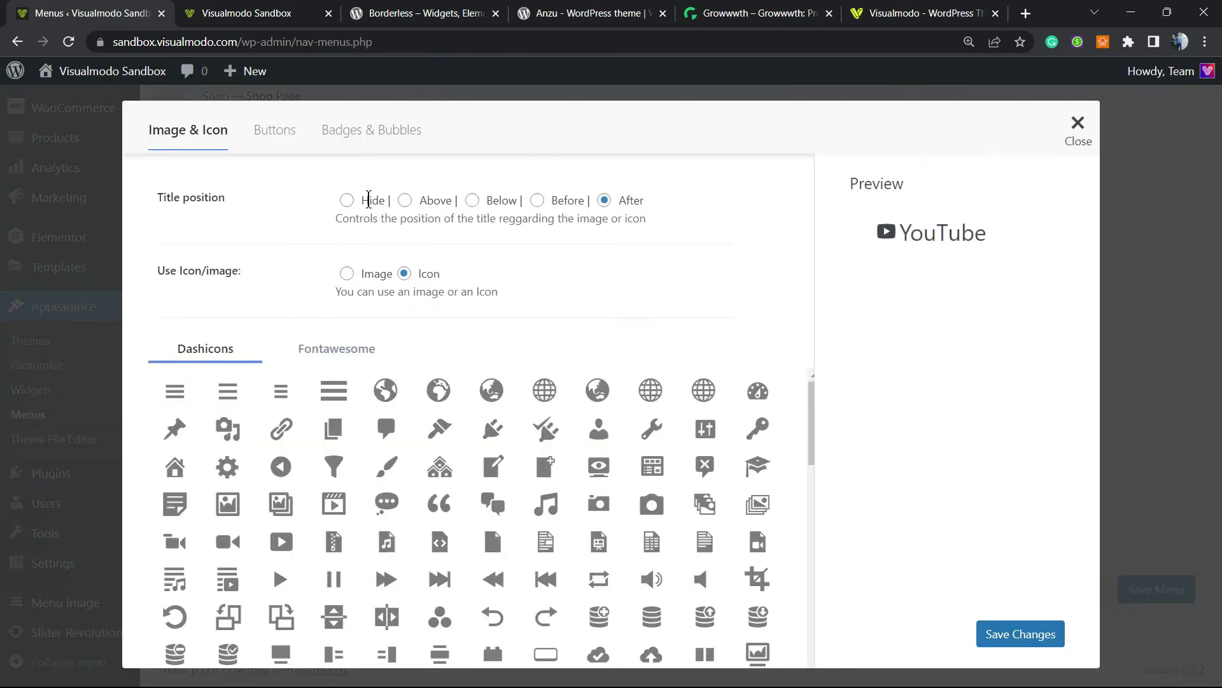
{"action": "left_click", "coordinate": [349, 201]}
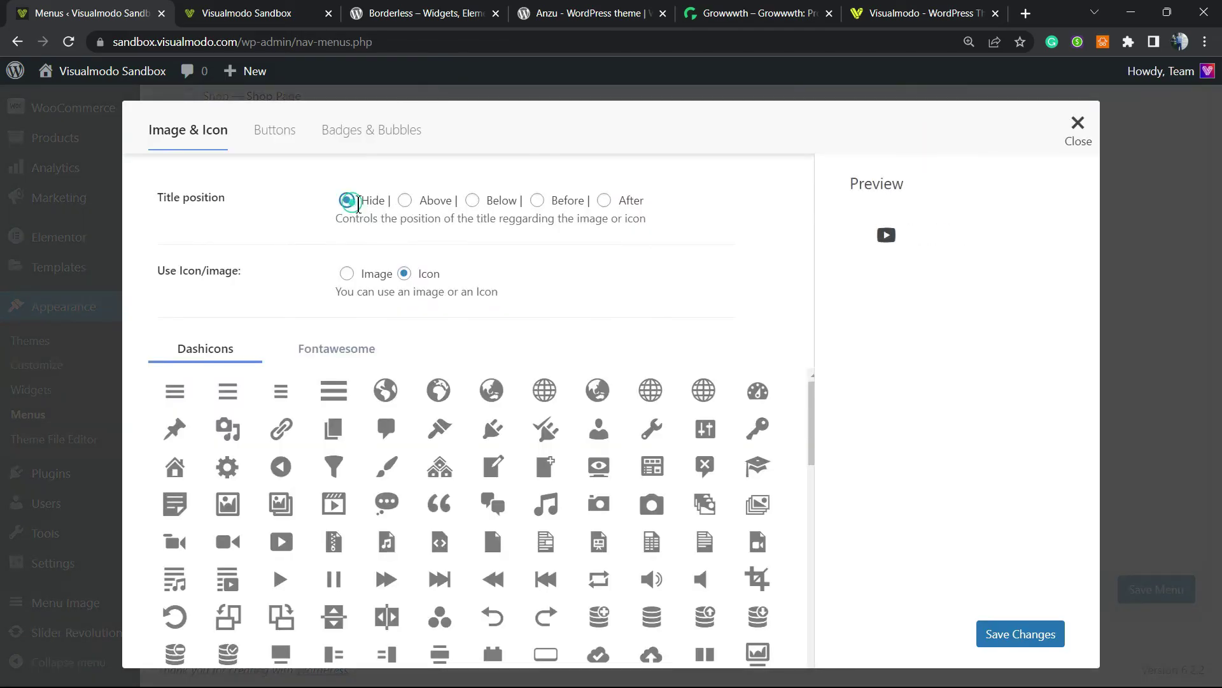
{"action": "left_click", "coordinate": [1015, 635]}
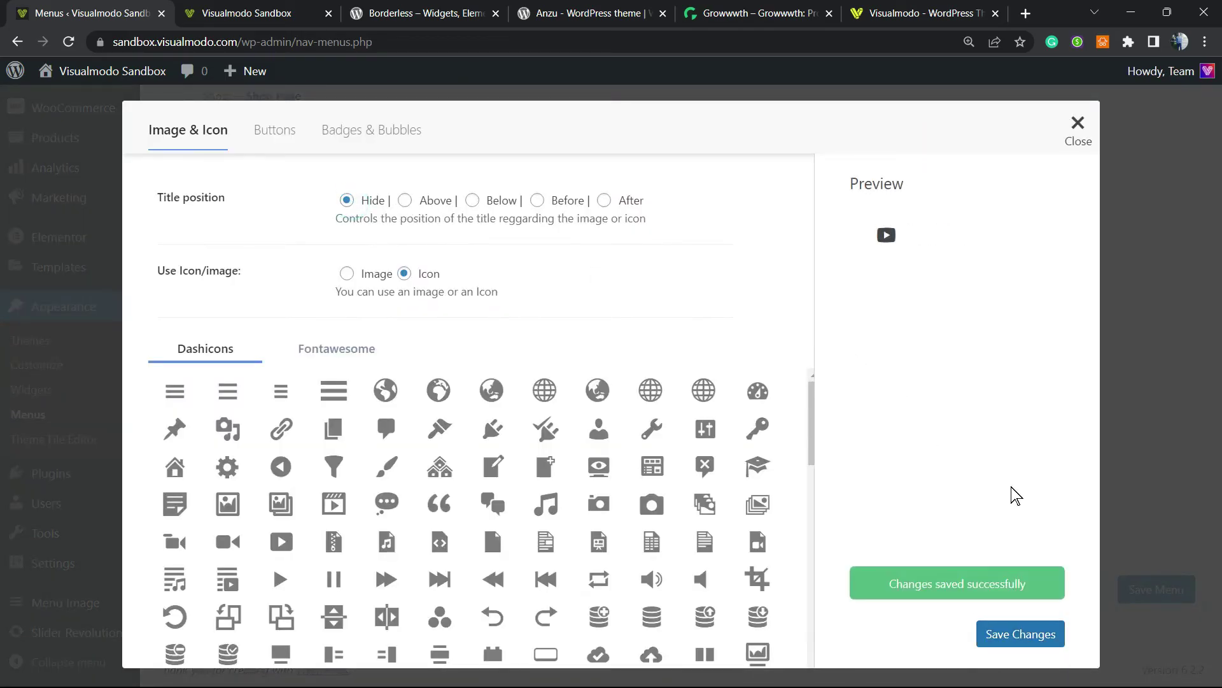
{"action": "left_click", "coordinate": [1074, 125]}
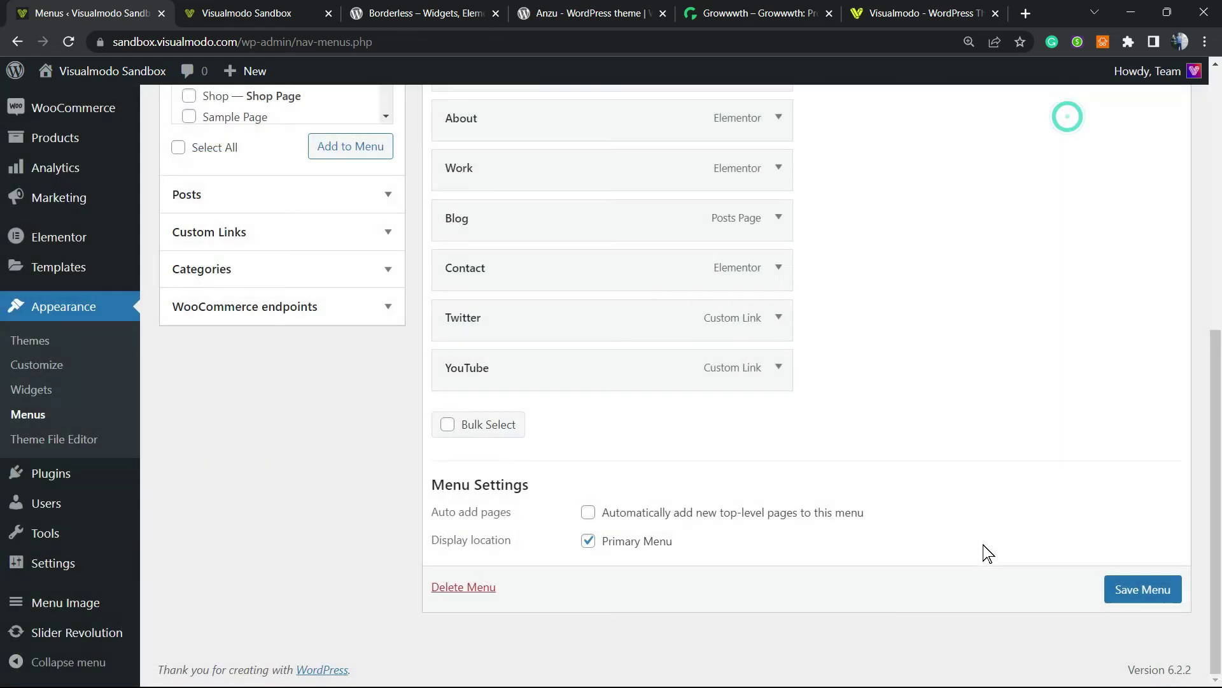
{"action": "left_click", "coordinate": [1143, 590]}
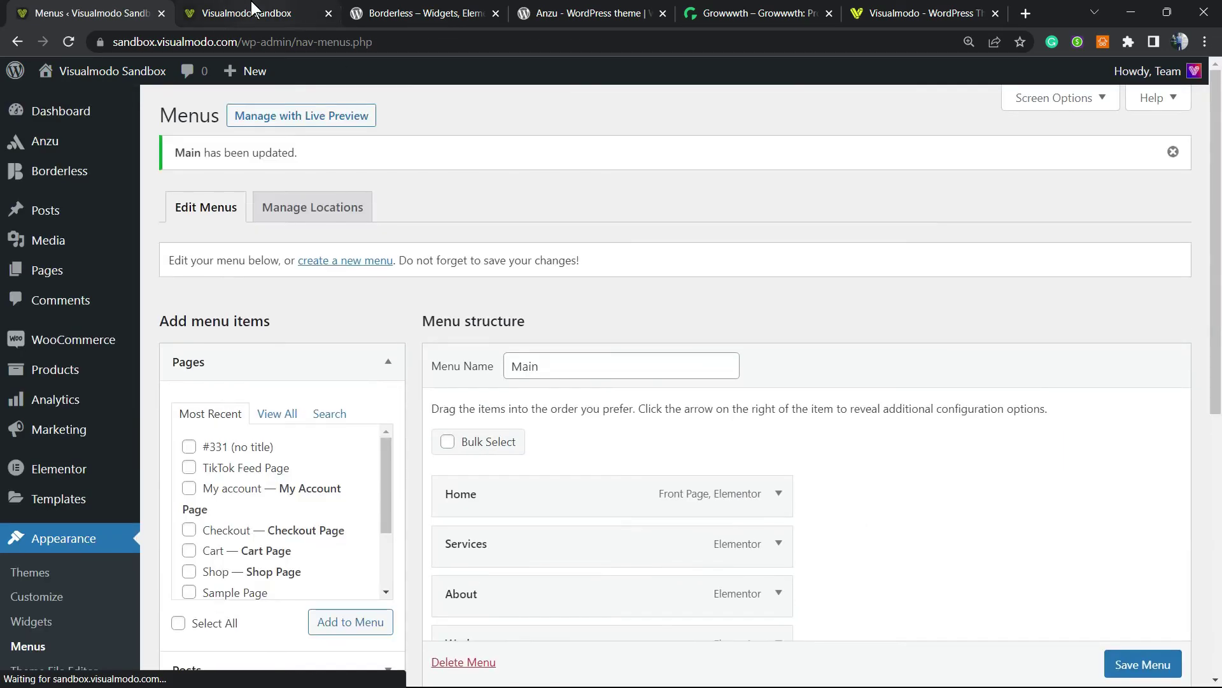
- Check the front-end header, where Twitter and YouTube appear as icon-only items beside Contact
{"action": "left_click", "coordinate": [246, 13]}
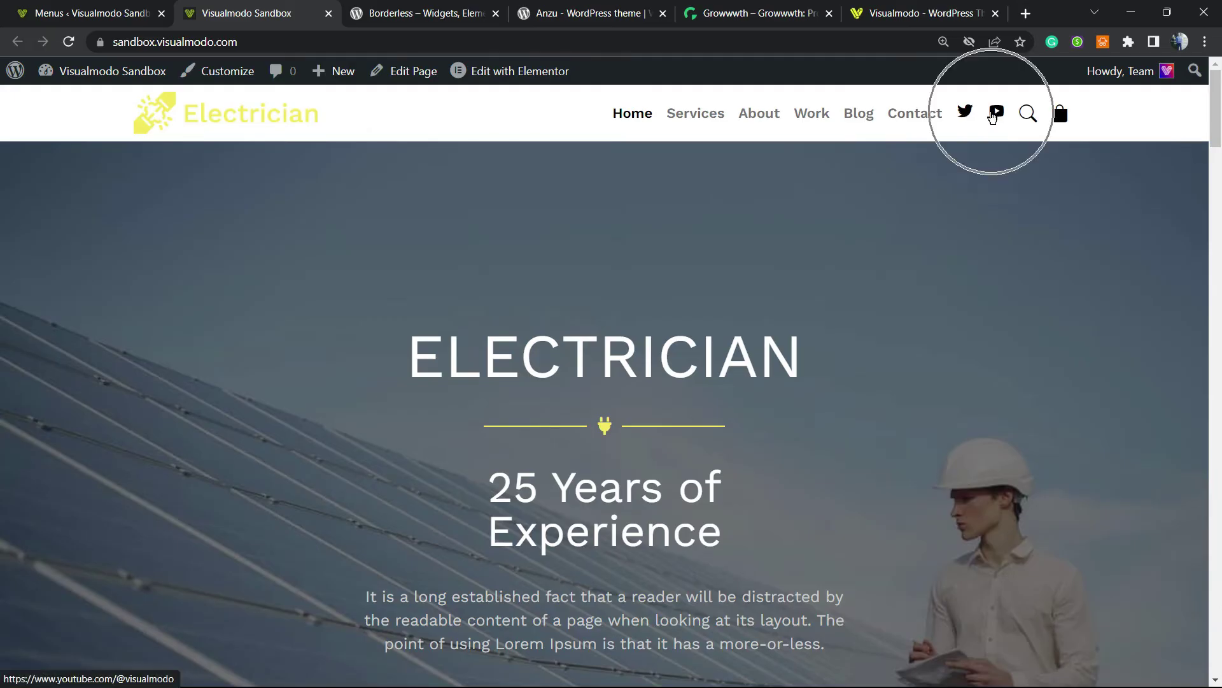
{"action": "scroll", "coordinate": [867, 152], "scroll_direction": "down", "scroll_amount": 2}
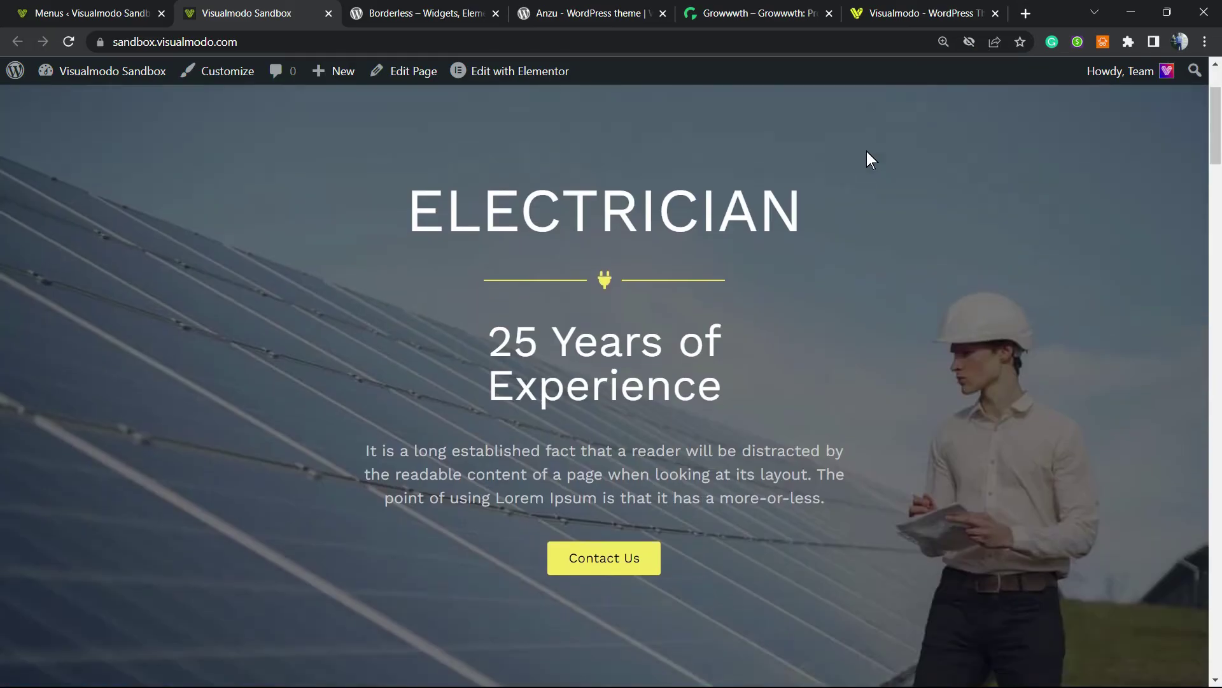
{"action": "scroll", "coordinate": [867, 153], "scroll_direction": "up", "scroll_amount": 2}
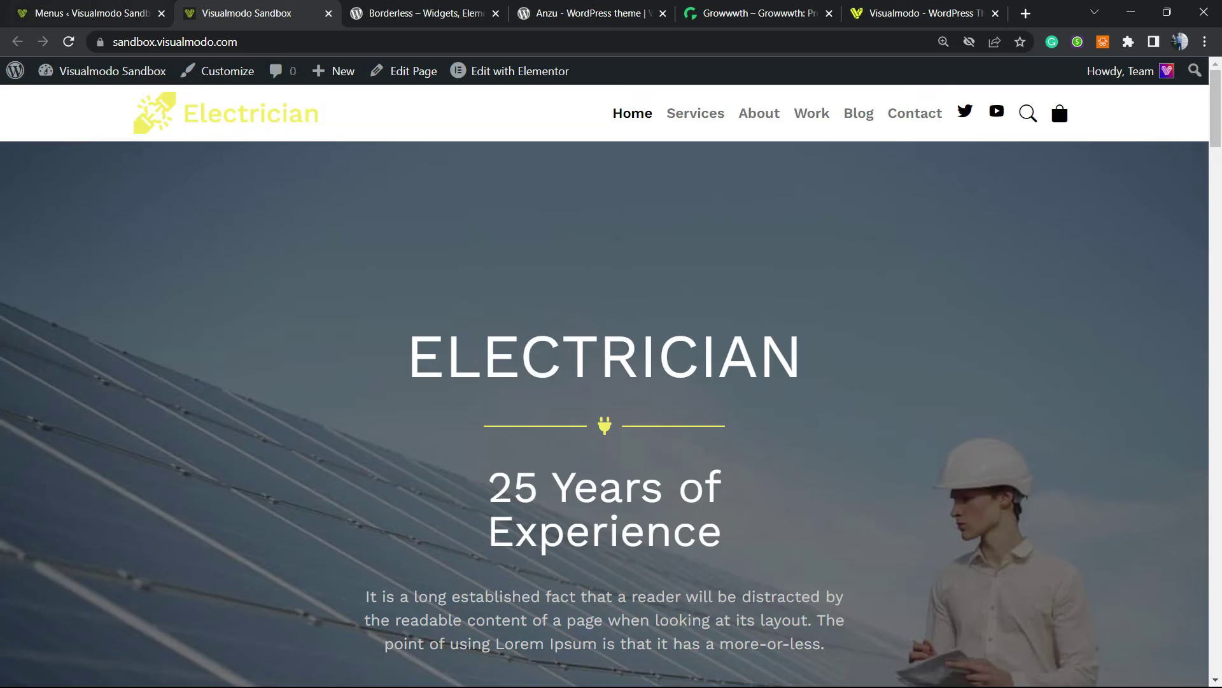
{"action": "left_click", "coordinate": [147, 11]}
{"action": "scroll", "coordinate": [382, 156], "scroll_direction": "down", "scroll_amount": 3}
{"action": "scroll", "coordinate": [515, 363], "scroll_direction": "down", "scroll_amount": 4}
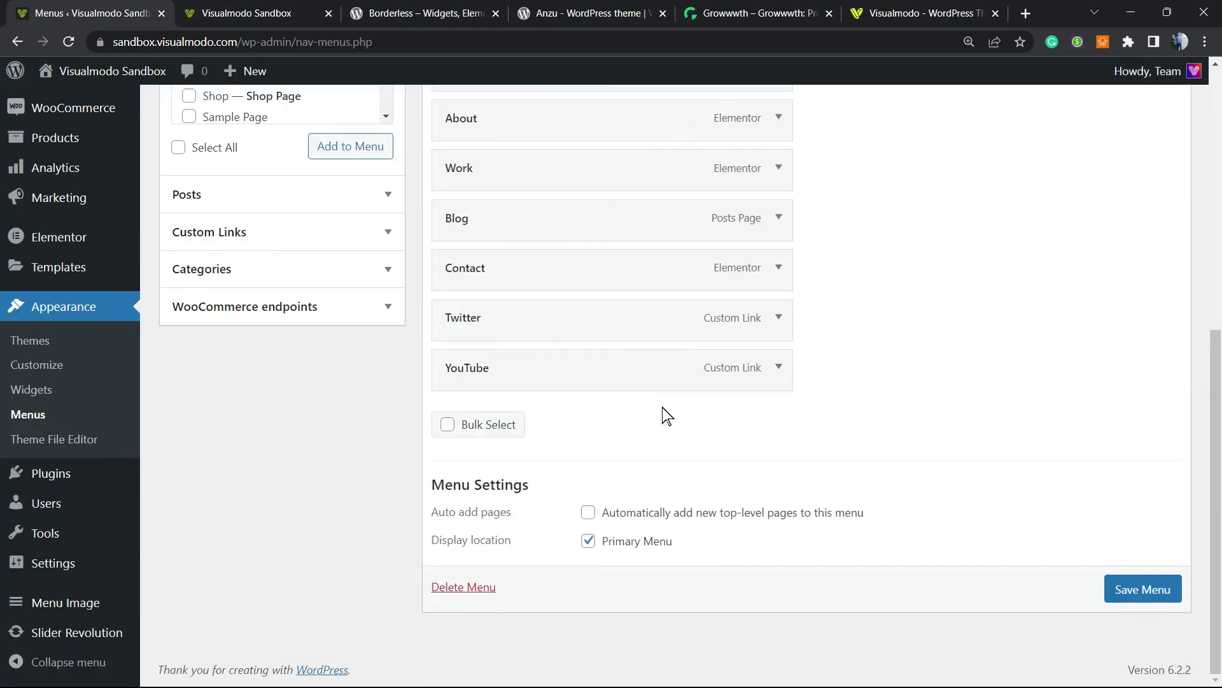
{"action": "scroll", "coordinate": [659, 417], "scroll_direction": "up", "scroll_amount": 2}
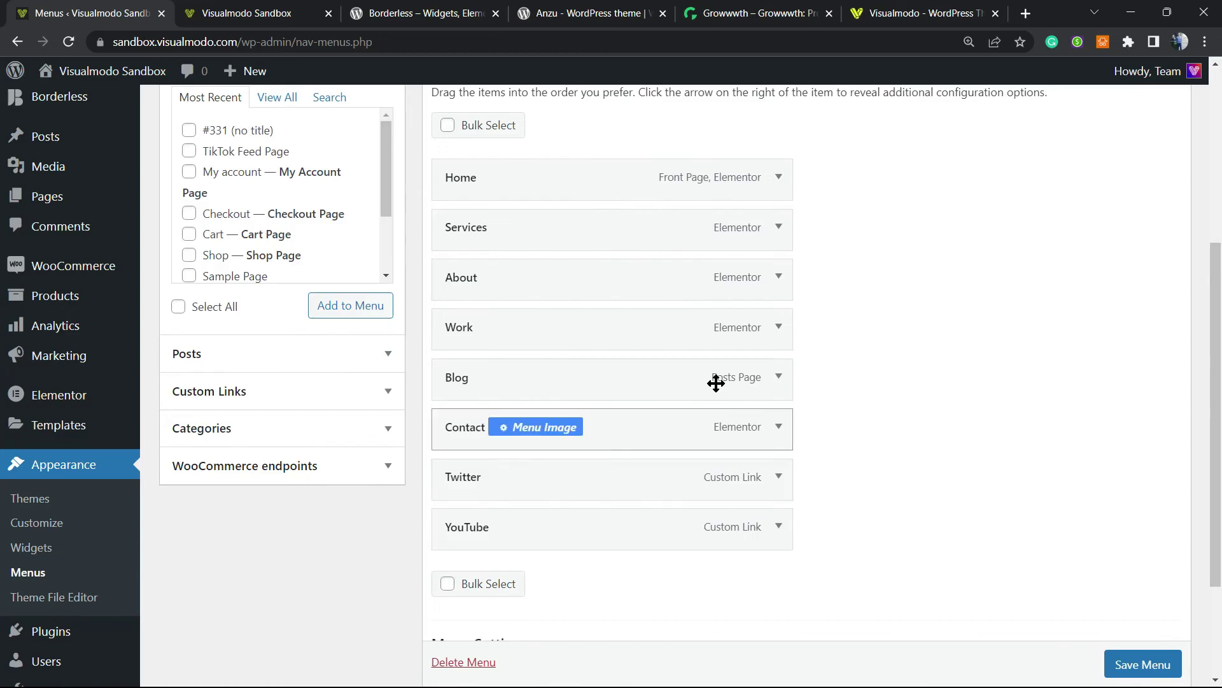
{"action": "left_click", "coordinate": [261, 19]}
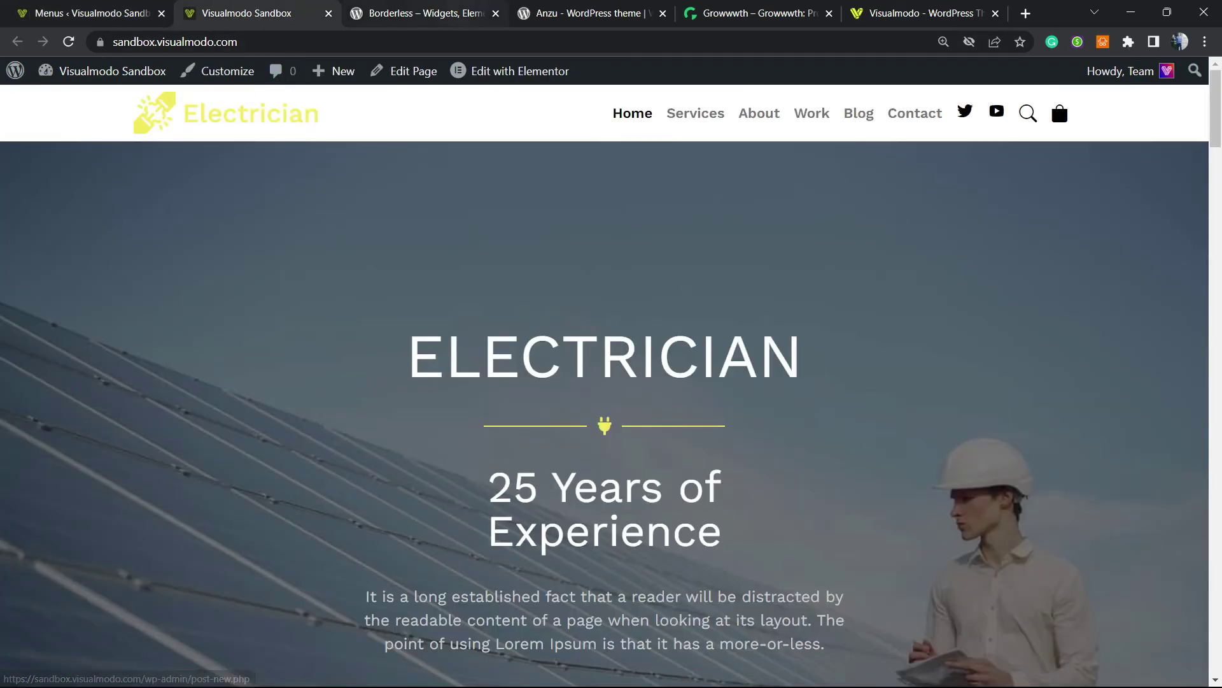
{"action": "left_click", "coordinate": [439, 14]}
{"action": "double_click", "coordinate": [357, 485]}
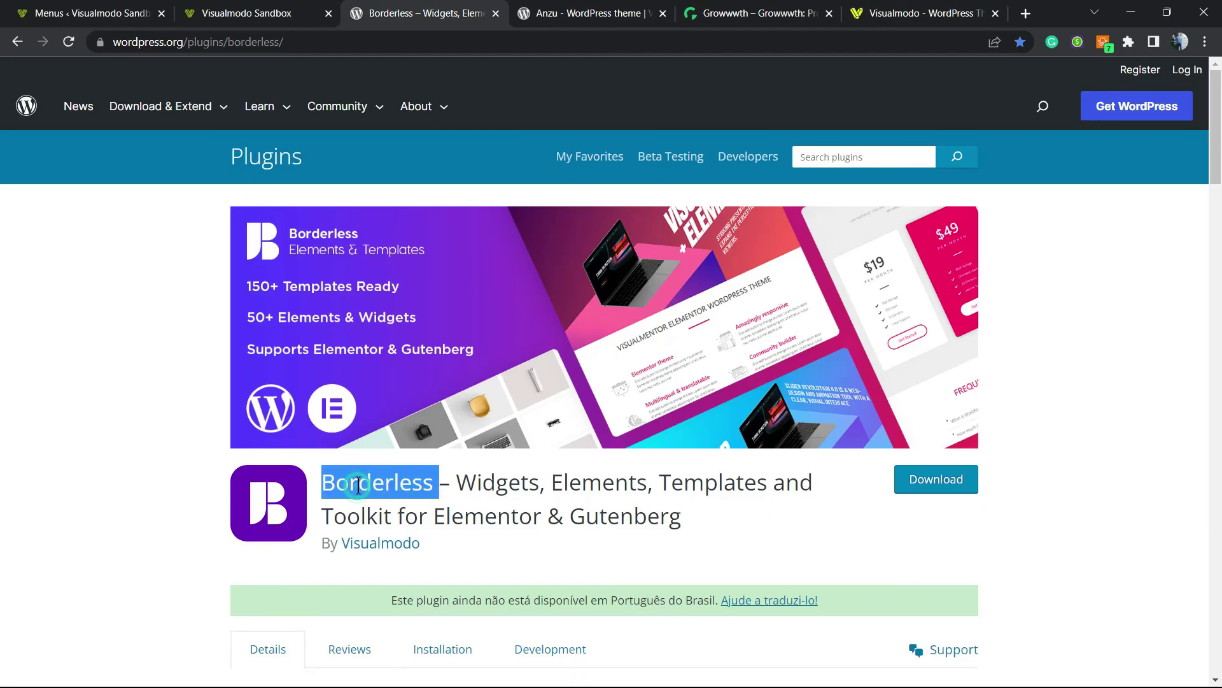
{"action": "double_click", "coordinate": [516, 483]}
{"action": "left_click", "coordinate": [516, 483]}
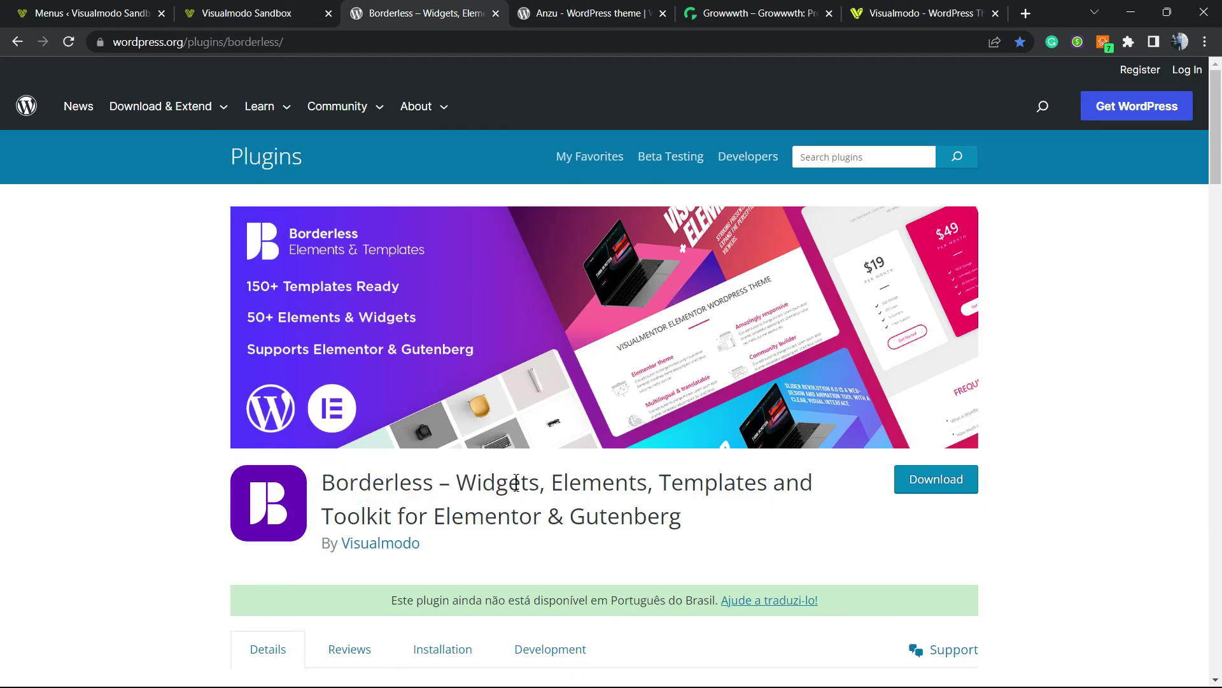
{"action": "double_click", "coordinate": [516, 483]}
{"action": "left_click", "coordinate": [523, 482]}
{"action": "triple_click", "coordinate": [514, 482]}
{"action": "key", "text": "ctrl+Tab"}
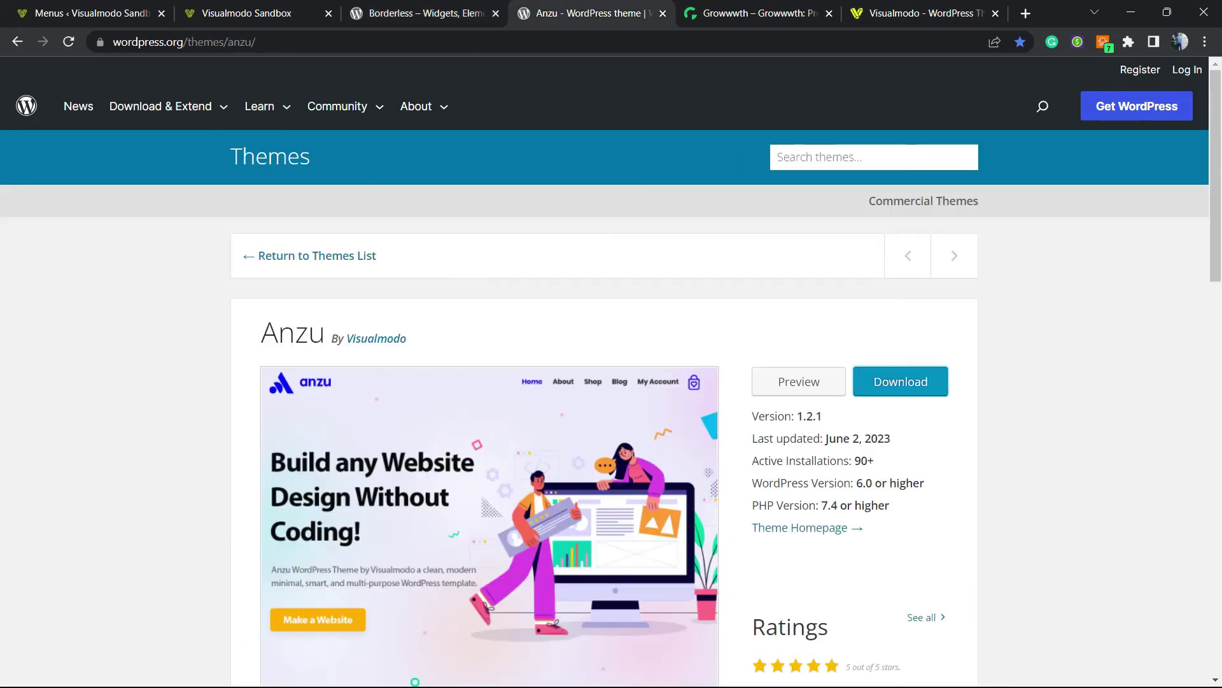
{"action": "double_click", "coordinate": [269, 339]}
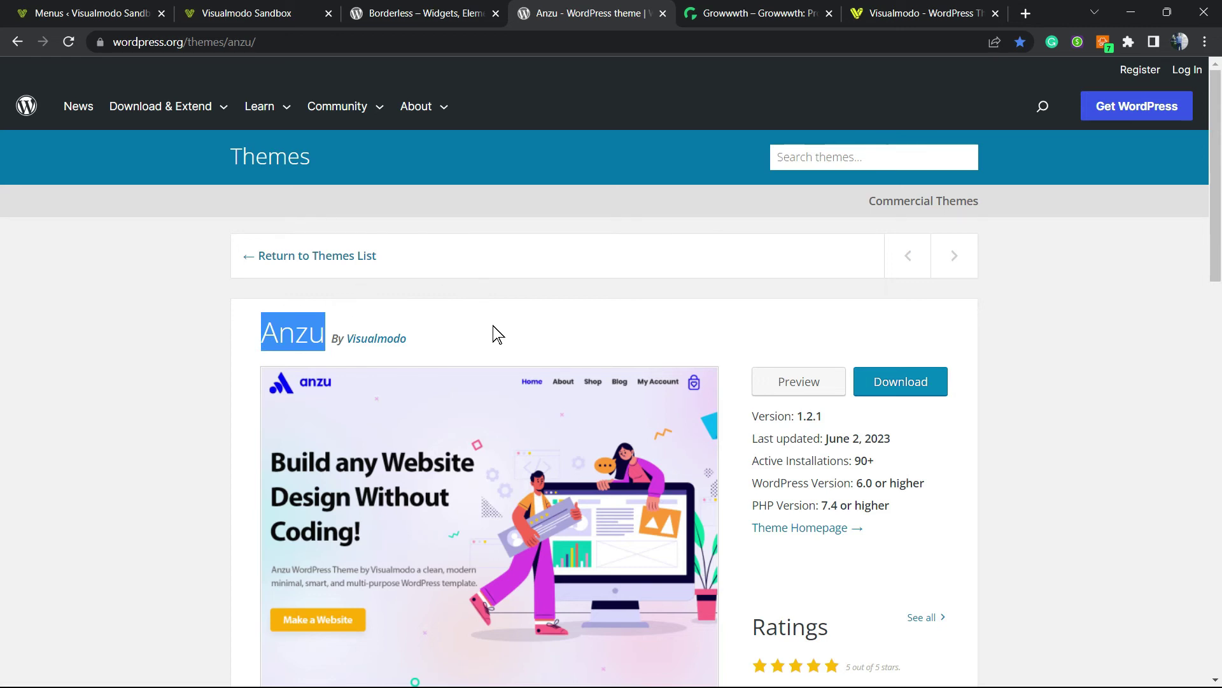
{"action": "double_click", "coordinate": [271, 331]}
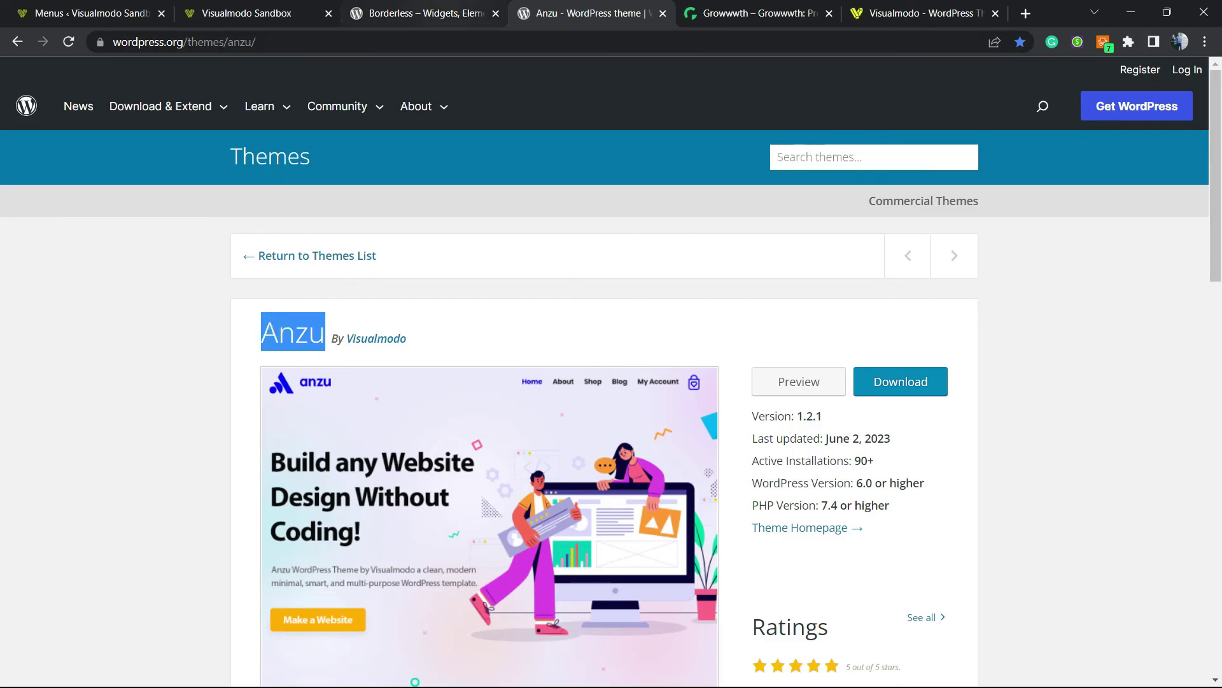
{"action": "left_click", "coordinate": [420, 13]}
{"action": "left_click", "coordinate": [242, 13]}
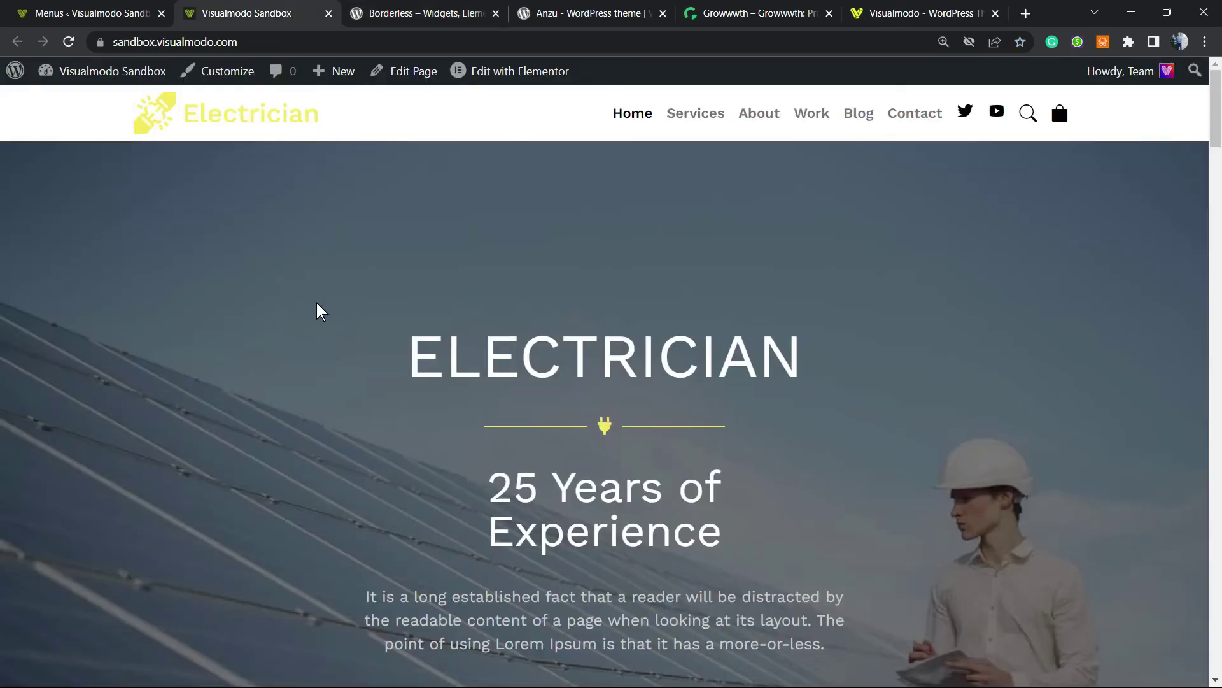
{"action": "scroll", "coordinate": [475, 376], "scroll_direction": "down", "scroll_amount": 10}
{"action": "scroll", "coordinate": [474, 375], "scroll_direction": "up", "scroll_amount": 10}
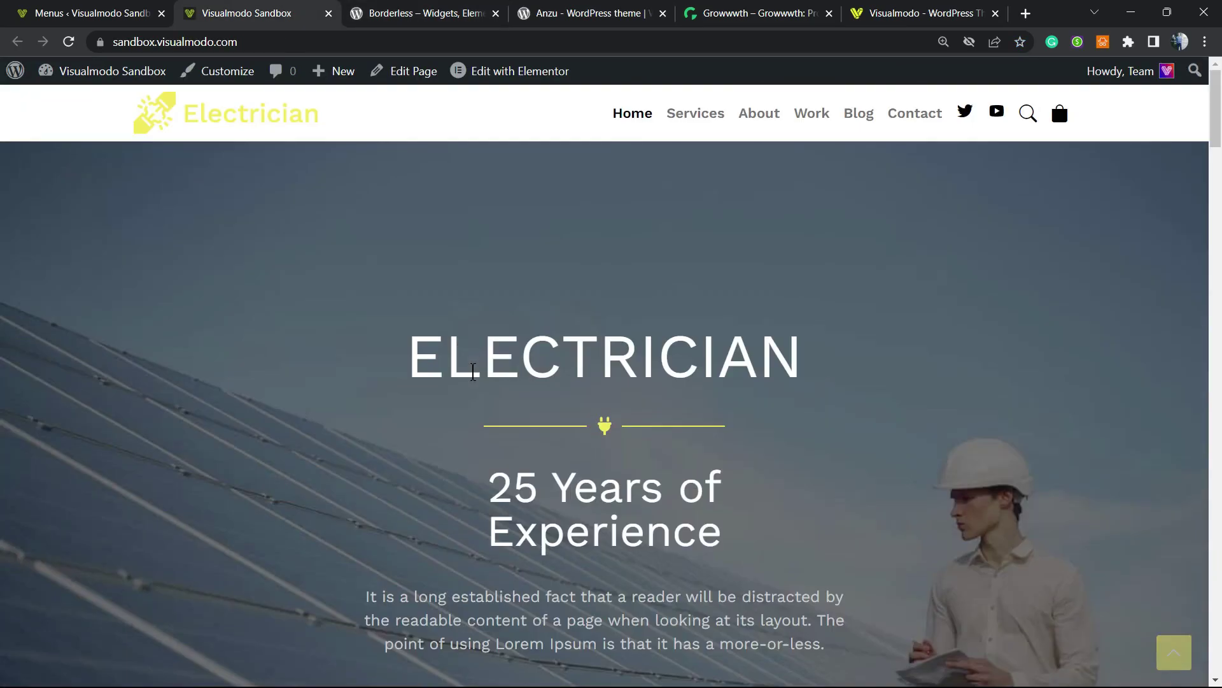
- Browse the Growwwth guest posting site listings, then bring up the Visualmodo website
{"action": "left_click", "coordinate": [694, 20]}
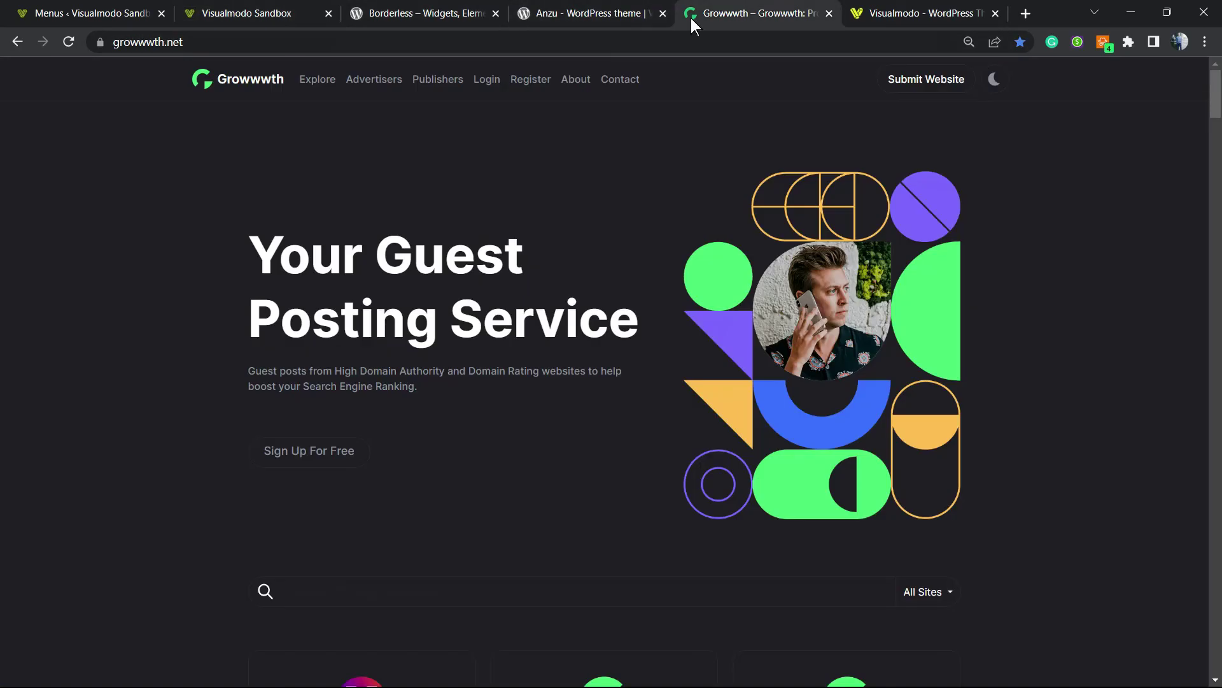
{"action": "scroll", "coordinate": [497, 382], "scroll_direction": "down", "scroll_amount": 10}
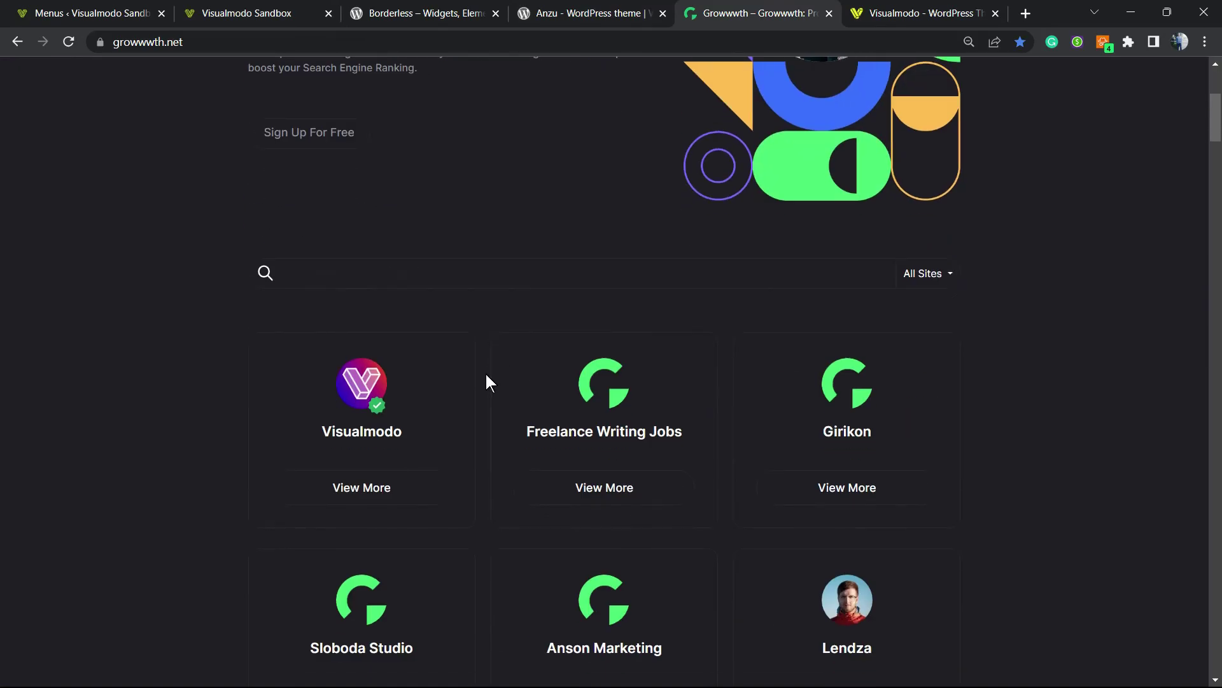
{"action": "scroll", "coordinate": [484, 380], "scroll_direction": "down", "scroll_amount": 2}
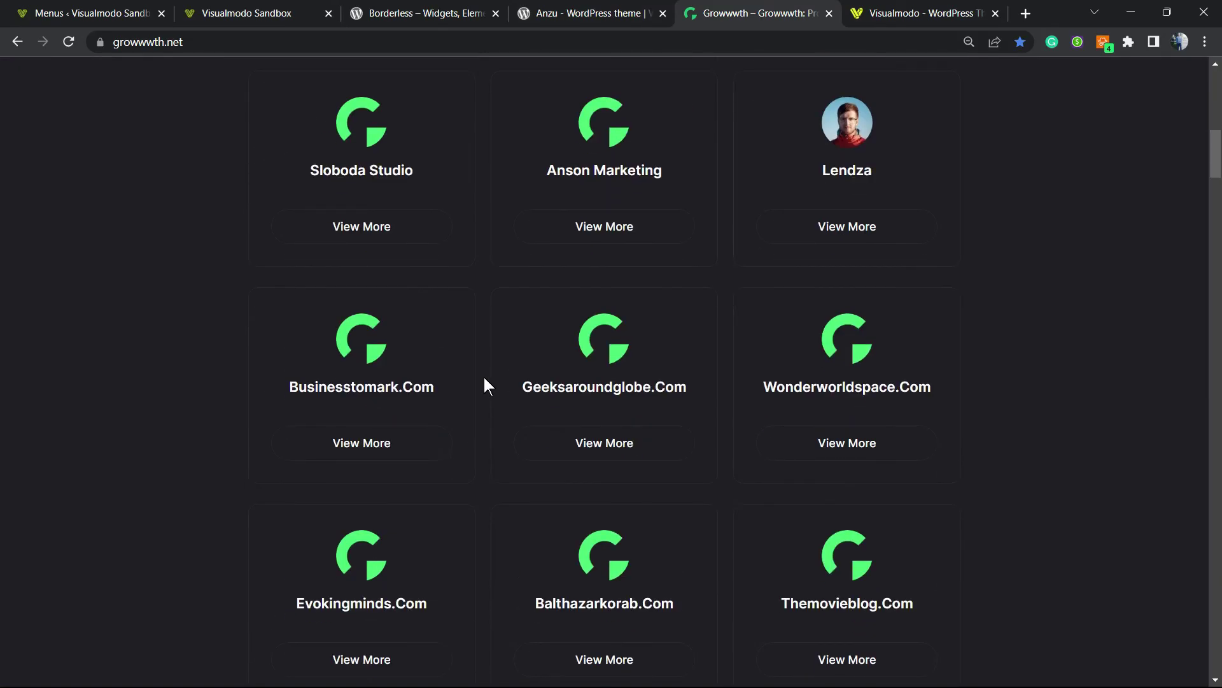
{"action": "scroll", "coordinate": [497, 382], "scroll_direction": "up", "scroll_amount": 12}
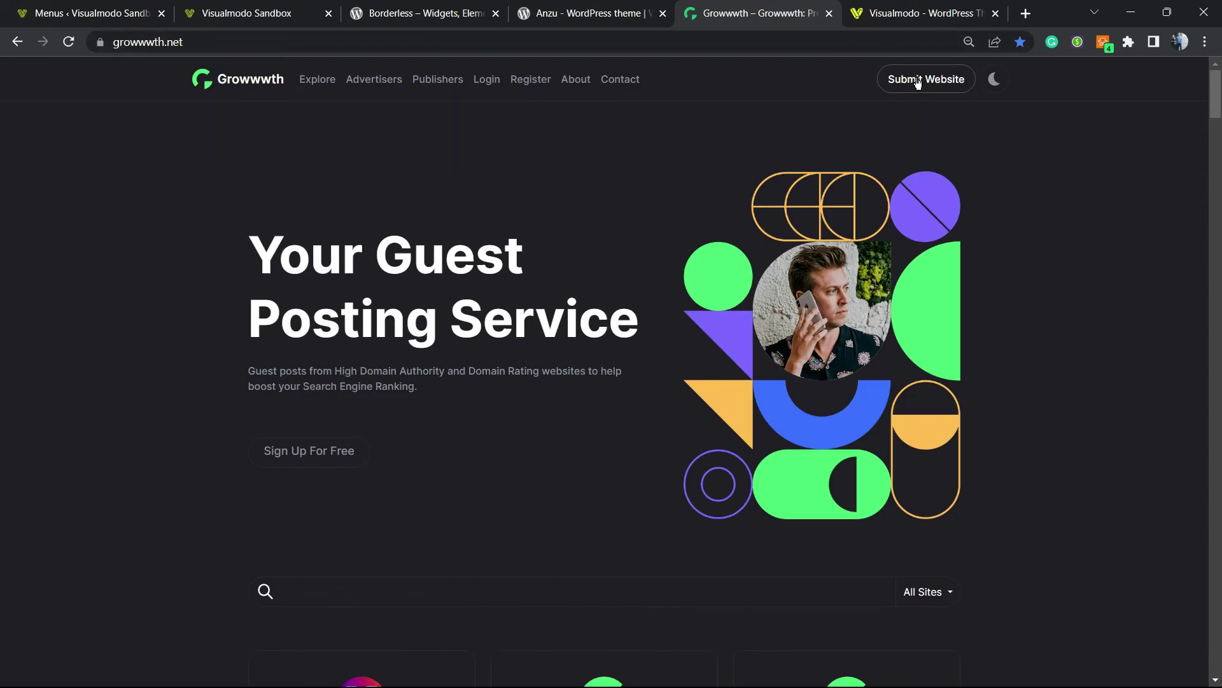
{"action": "left_click", "coordinate": [893, 13]}
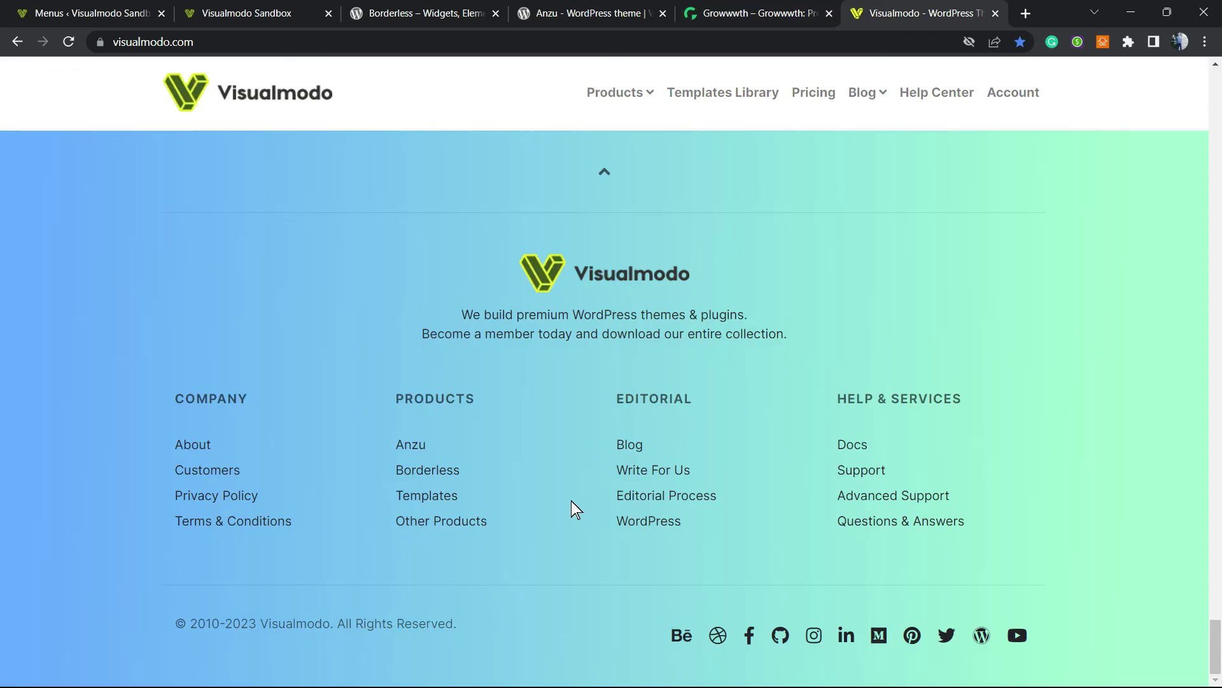
- Open Visualmodo's Templates Library and browse starter templates such as Hotel, Conference, Library and Bistro
{"action": "left_click", "coordinate": [305, 120]}
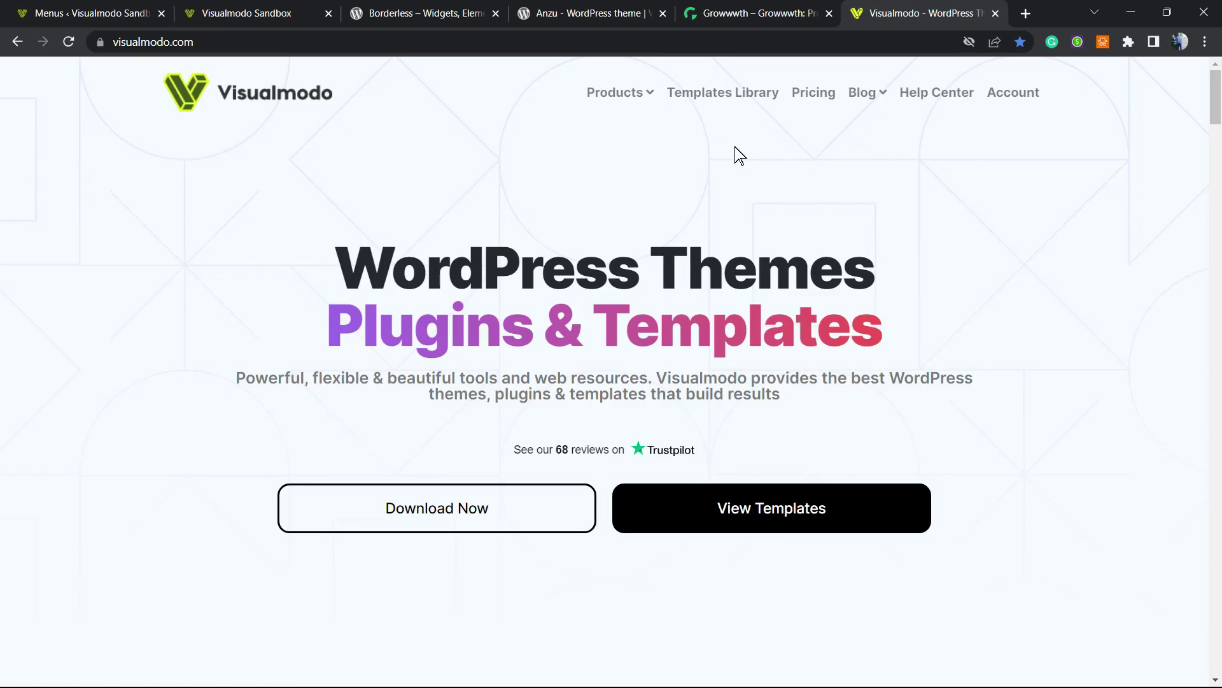
{"action": "left_click", "coordinate": [720, 94]}
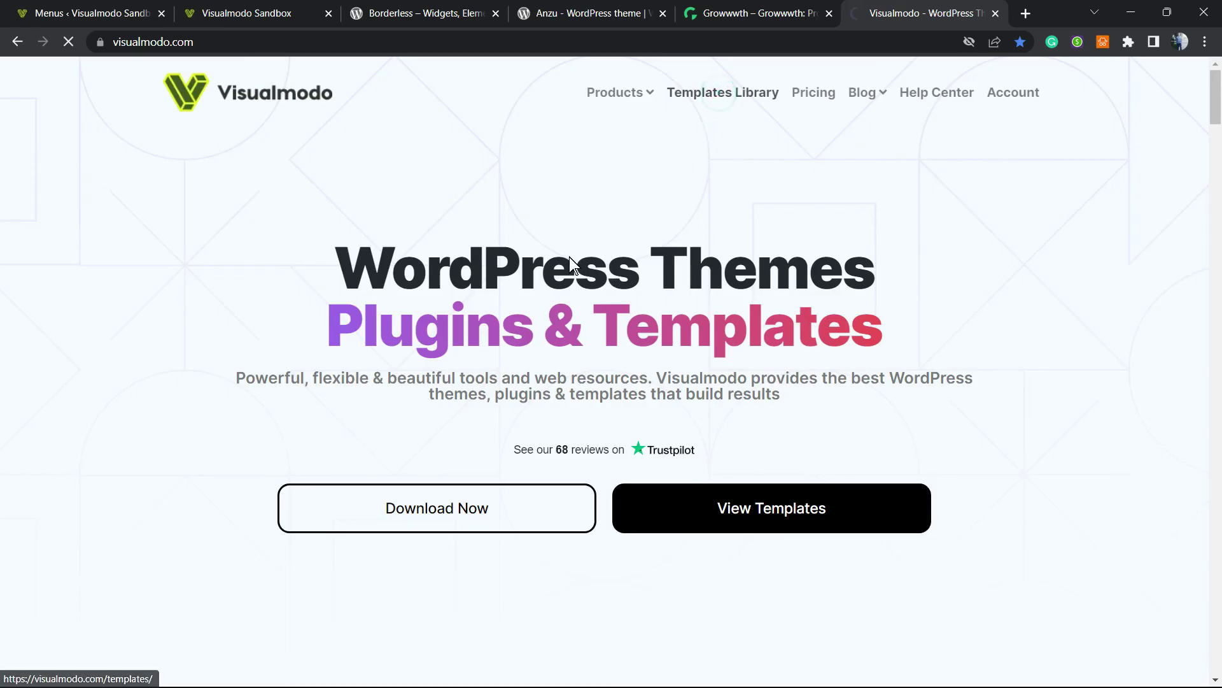
{"action": "scroll", "coordinate": [605, 334], "scroll_direction": "down", "scroll_amount": 8}
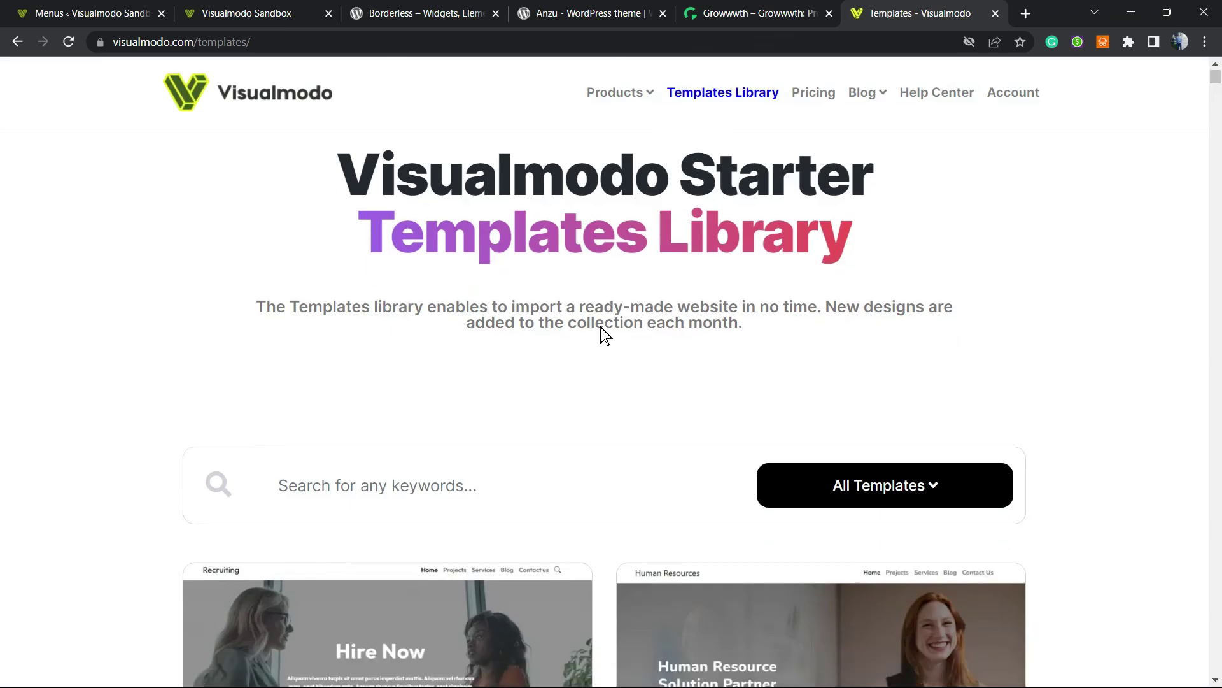
{"action": "scroll", "coordinate": [617, 336], "scroll_direction": "down", "scroll_amount": 15}
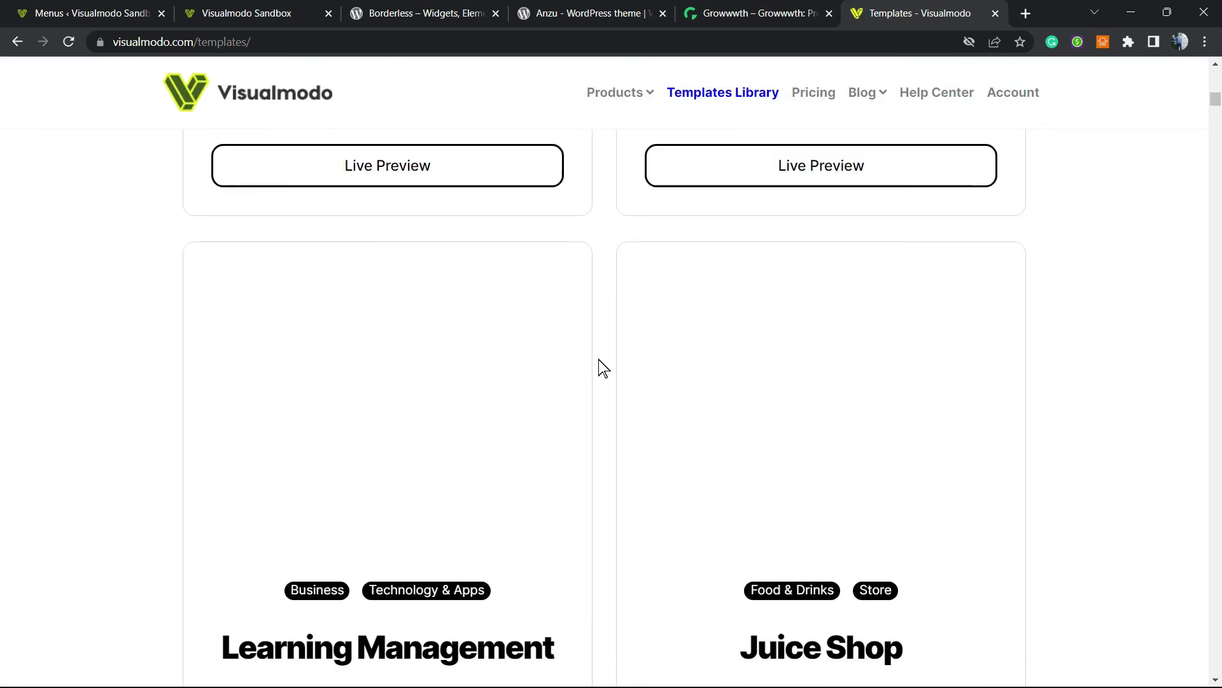
{"action": "scroll", "coordinate": [602, 371], "scroll_direction": "down", "scroll_amount": 15}
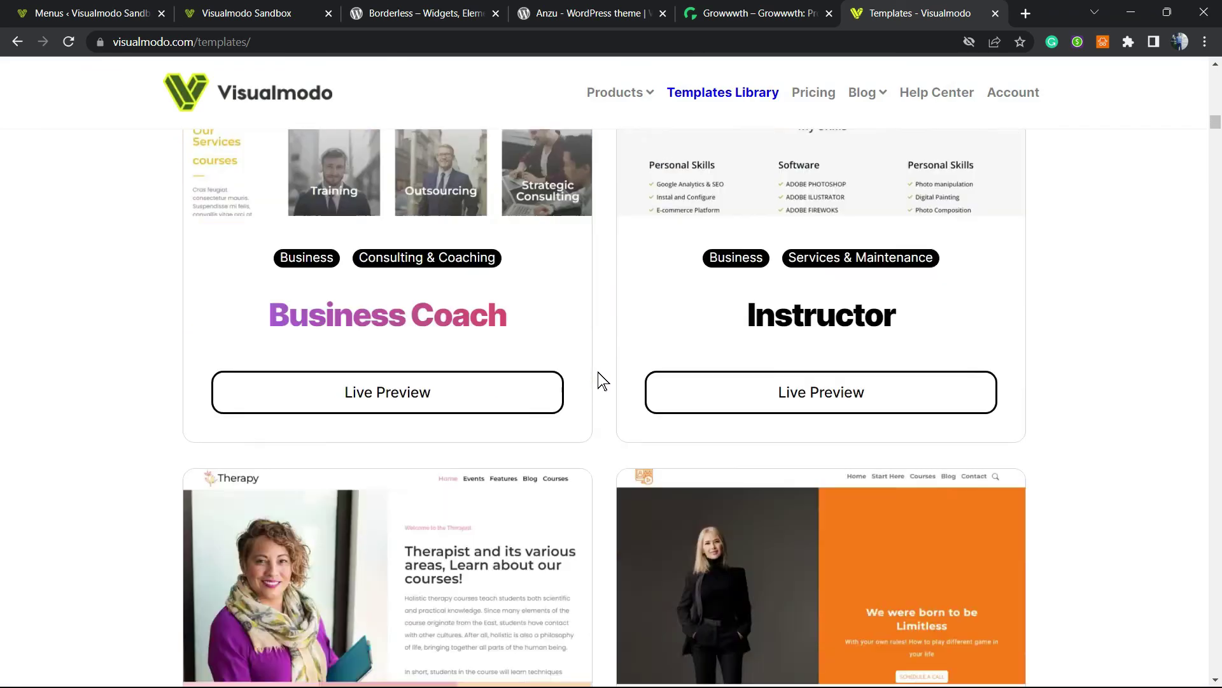
{"action": "scroll", "coordinate": [605, 382], "scroll_direction": "down", "scroll_amount": 15}
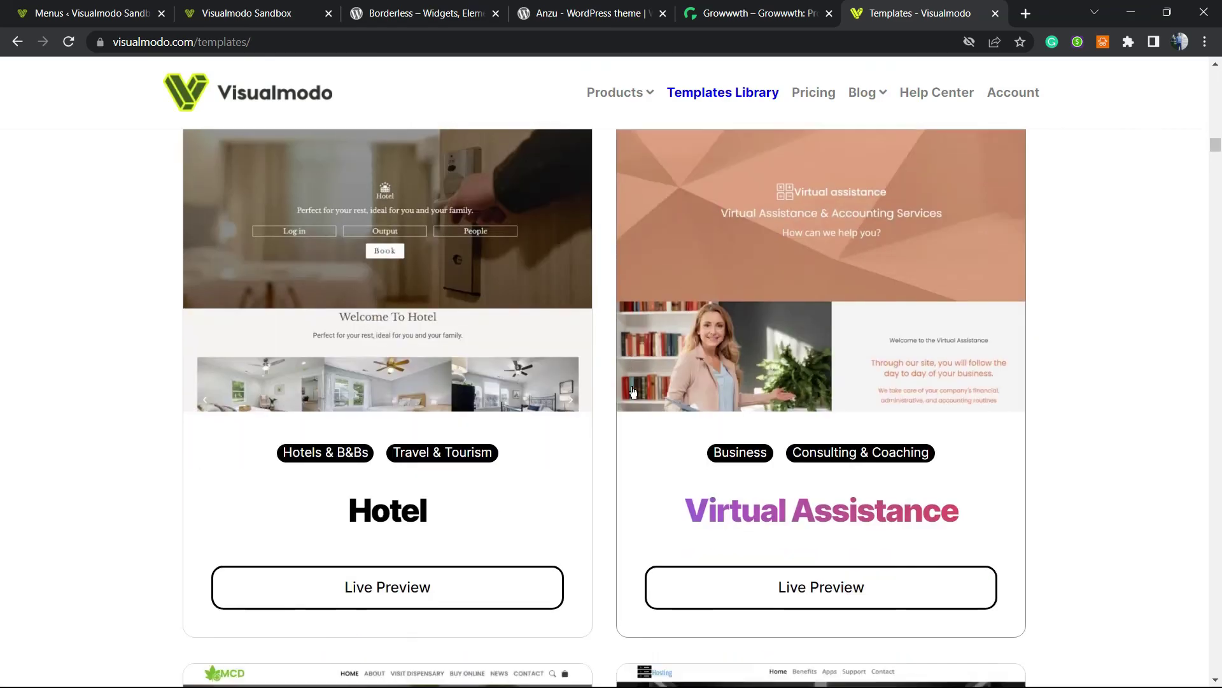
{"action": "scroll", "coordinate": [633, 395], "scroll_direction": "down", "scroll_amount": 15}
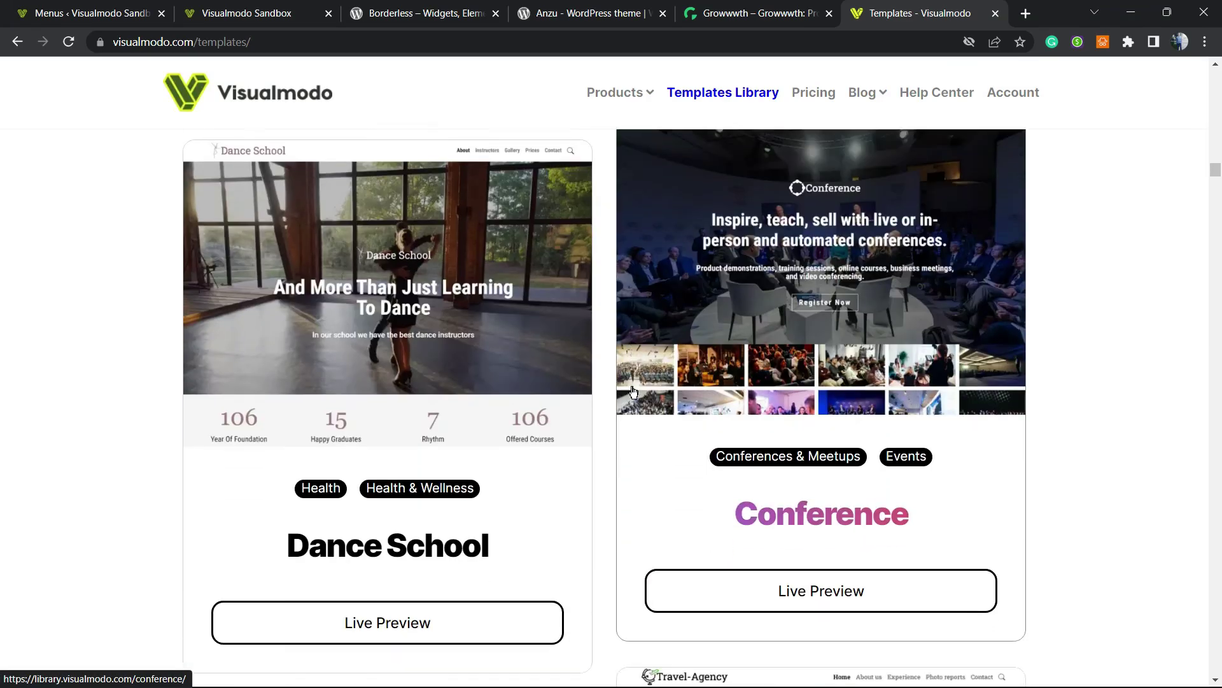
{"action": "scroll", "coordinate": [611, 391], "scroll_direction": "down", "scroll_amount": 15}
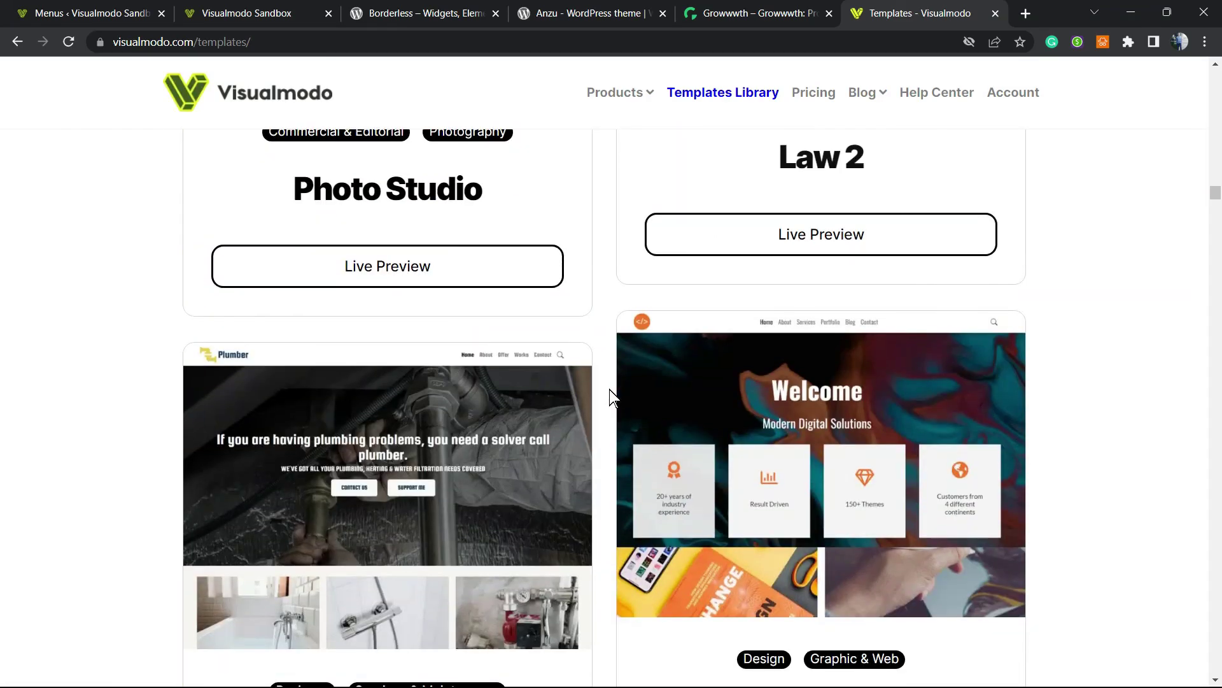
{"action": "scroll", "coordinate": [612, 397], "scroll_direction": "down", "scroll_amount": 15}
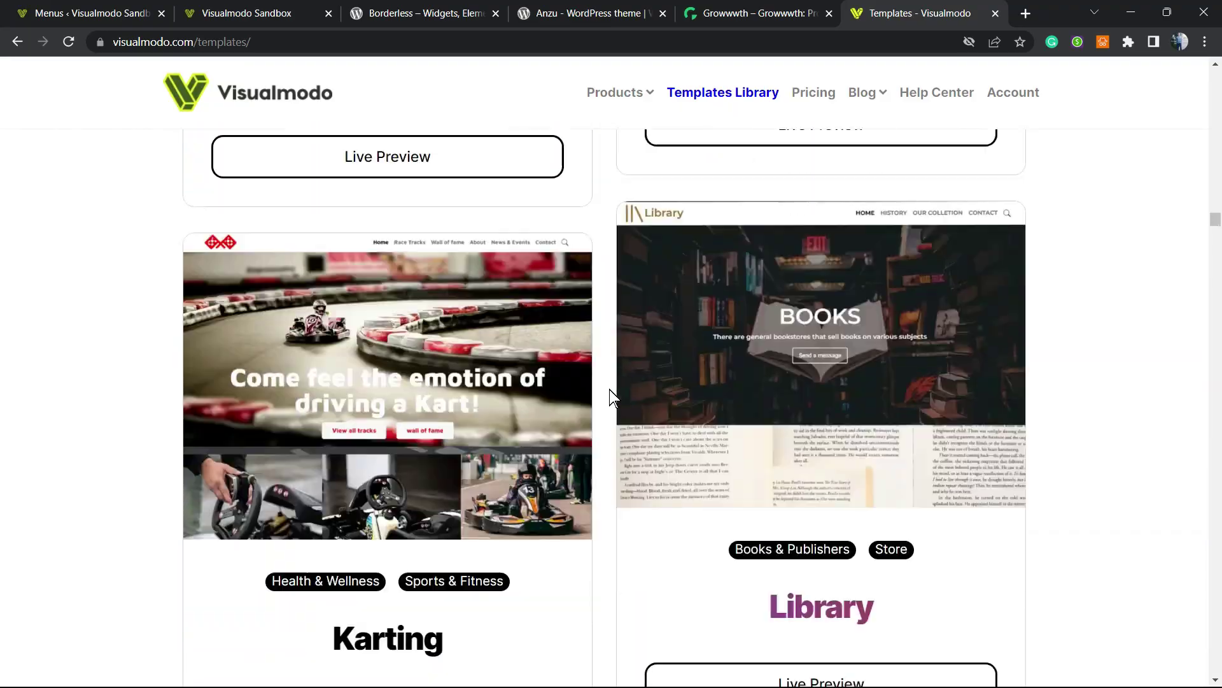
{"action": "scroll", "coordinate": [610, 395], "scroll_direction": "down", "scroll_amount": 15}
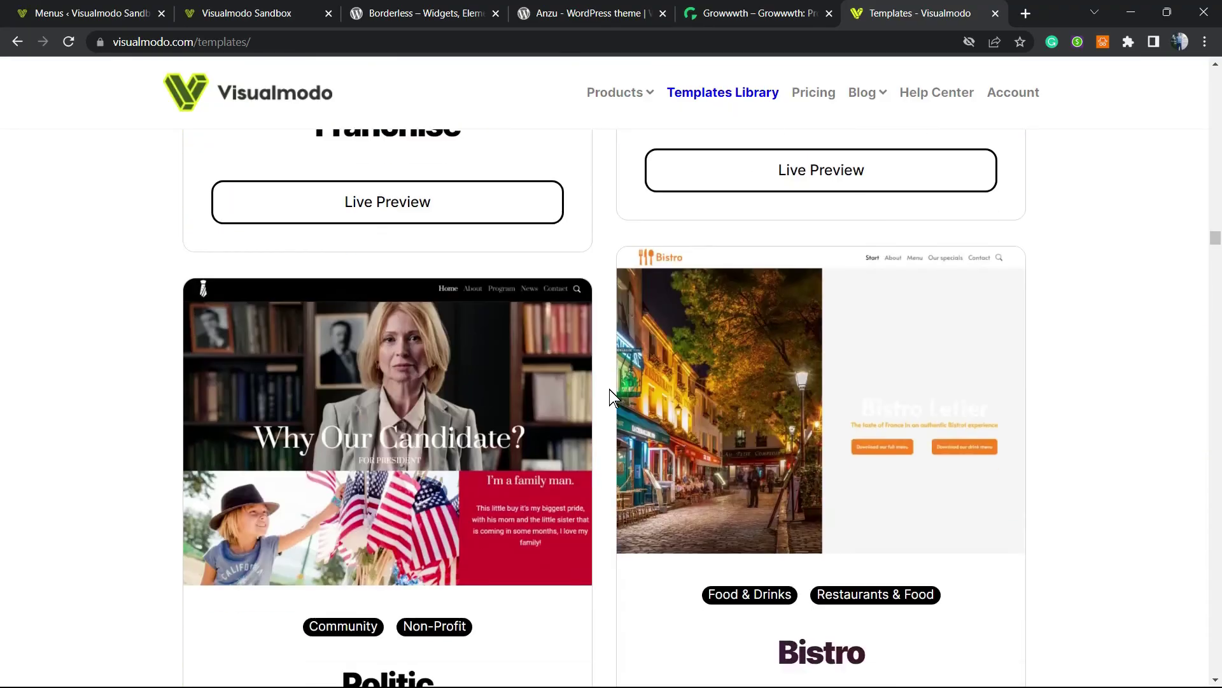